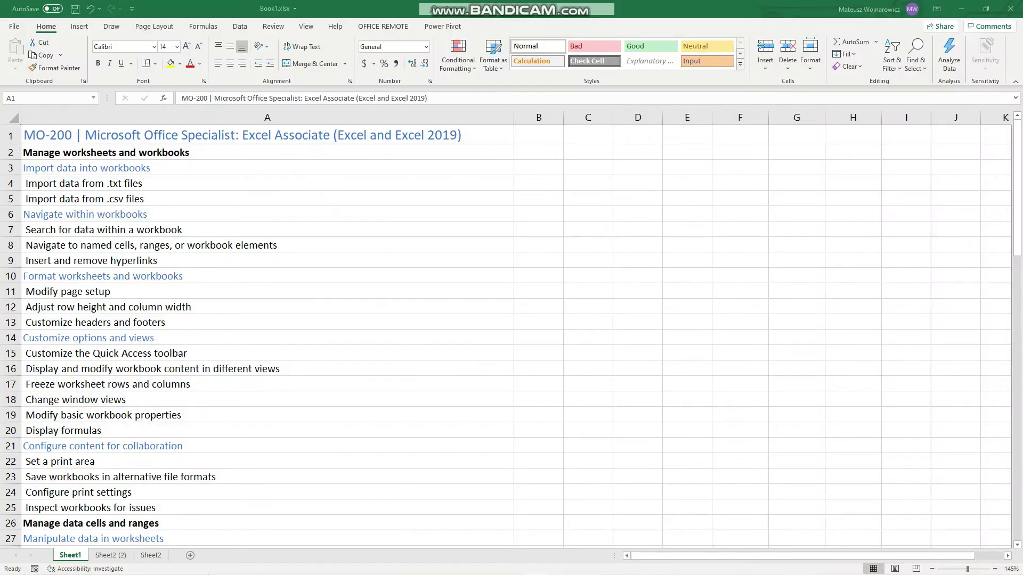
Step: Scroll the MO-200 skills list to the CONCAT and TEXTJOIN skill in row 71
click(141, 134)
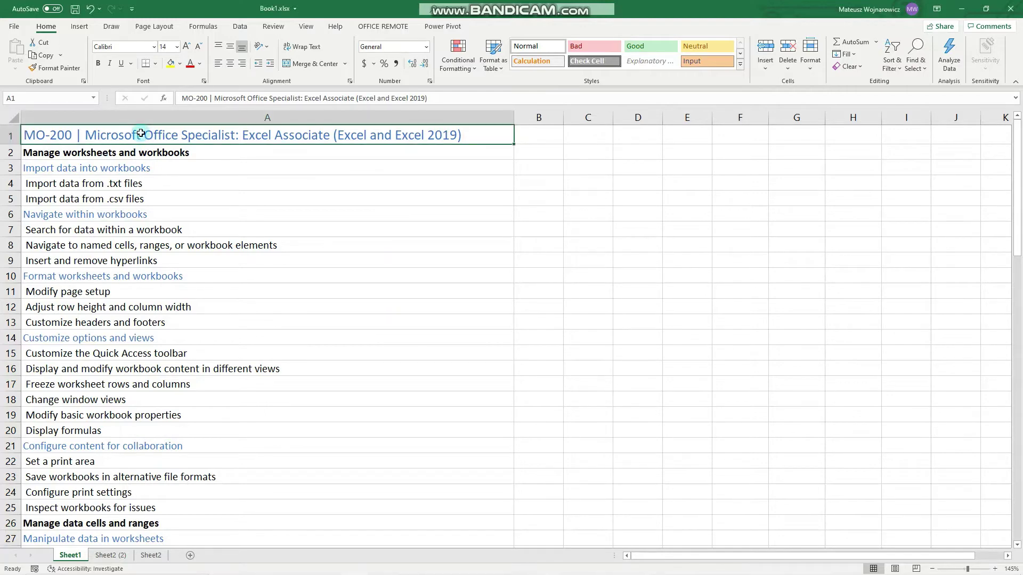
scroll(175, 279, down, 10)
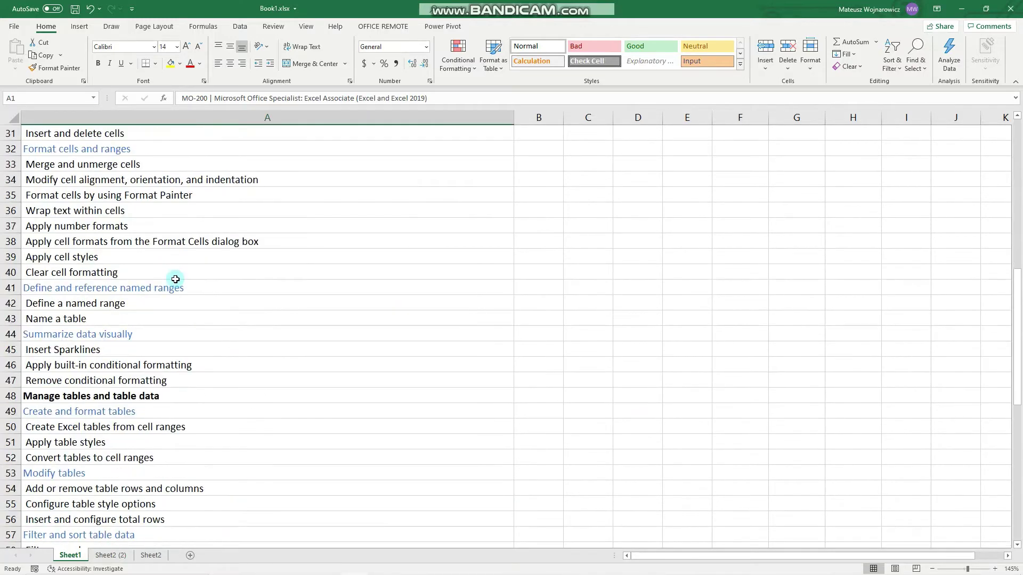
scroll(175, 279, down, 8)
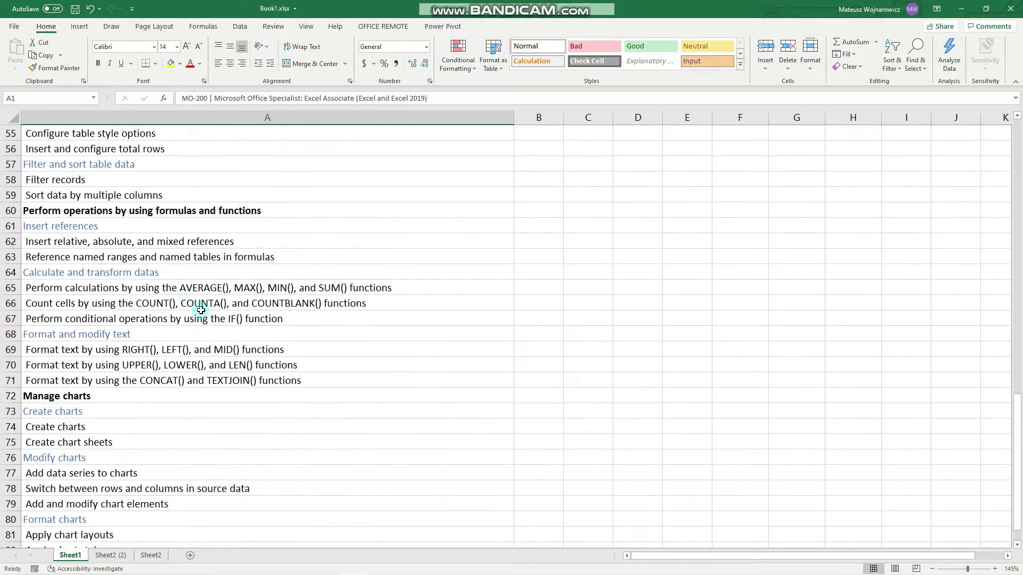
click(162, 382)
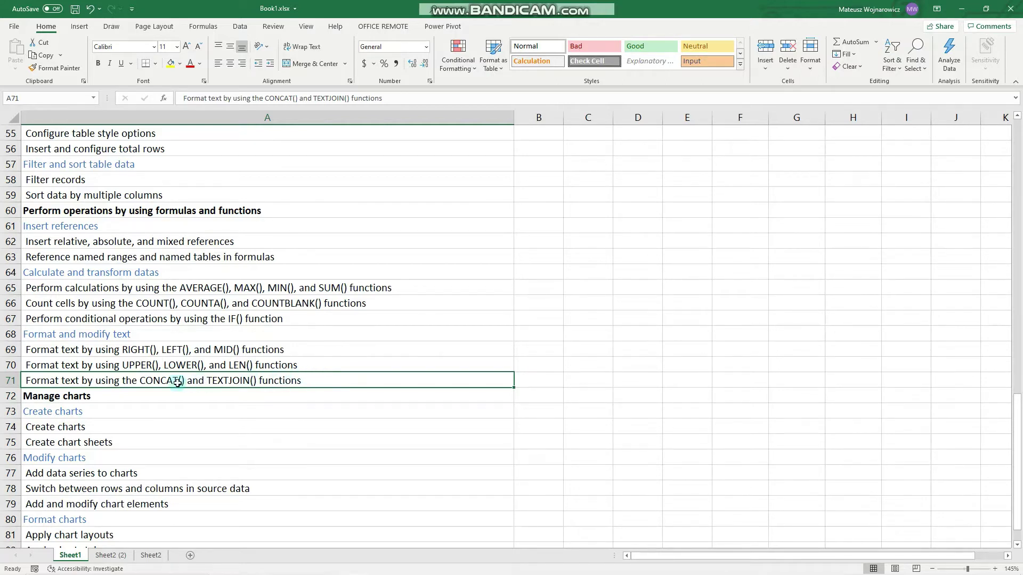
Step: On Sheet2 (2), enter =CONCAT(A2,B2) in C2 to return MicrosoftOneNote
click(112, 556)
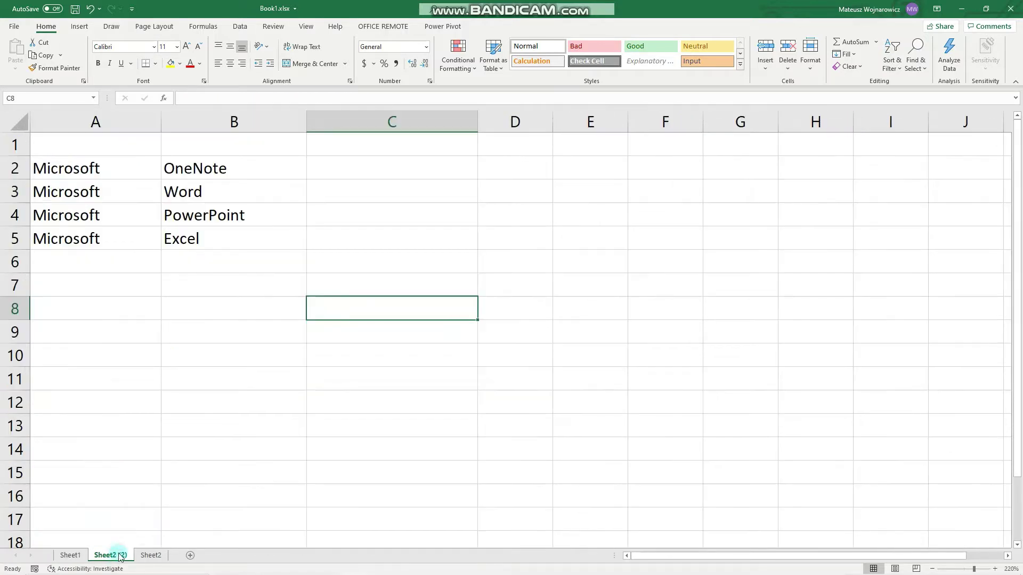
click(387, 166)
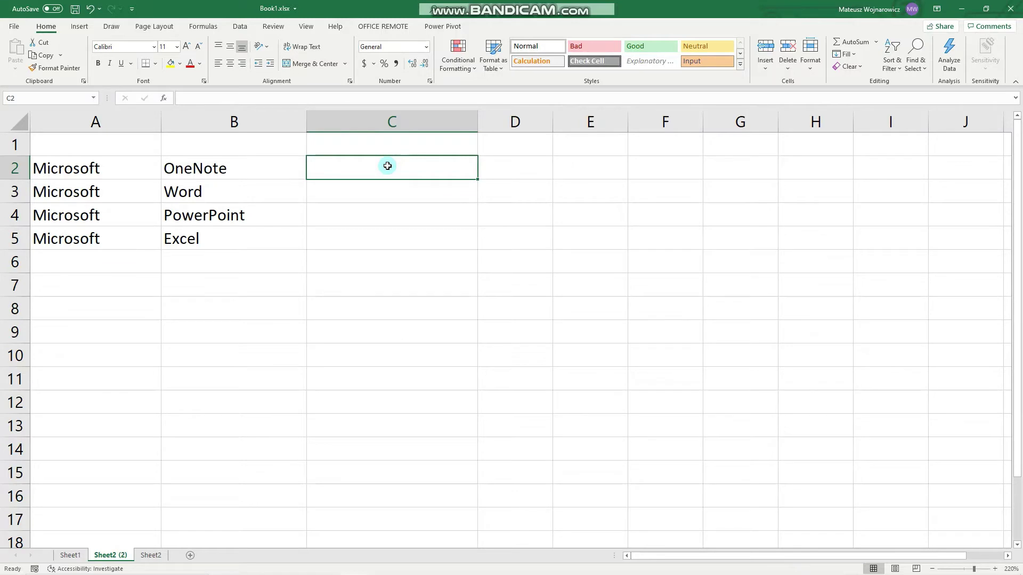
text(=)
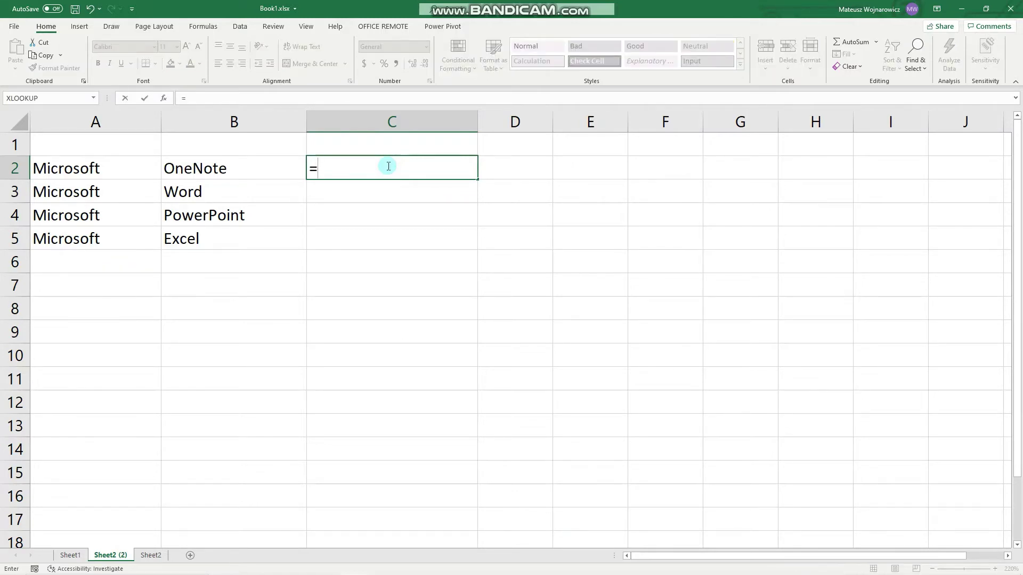
text(concat)
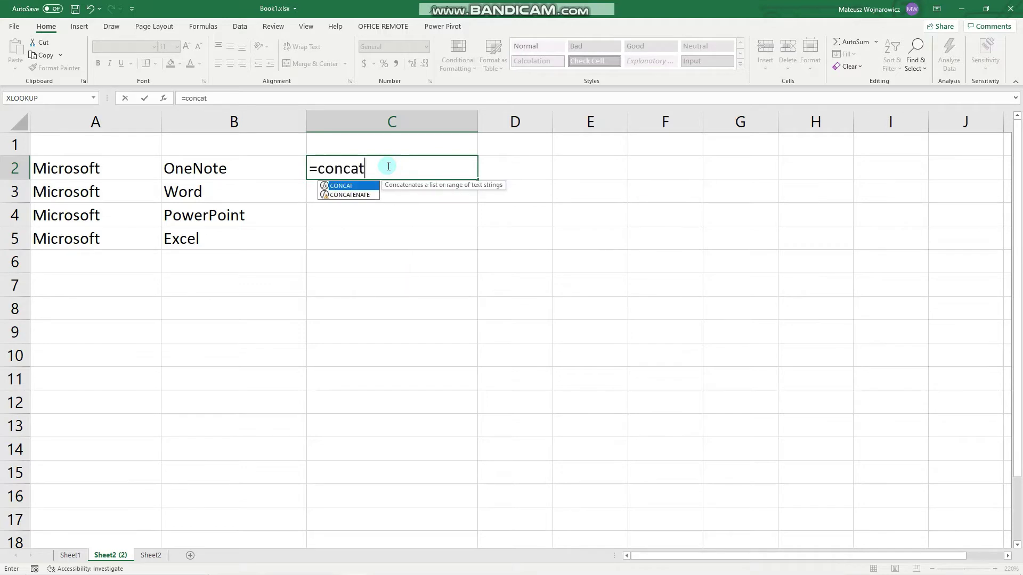
text(()
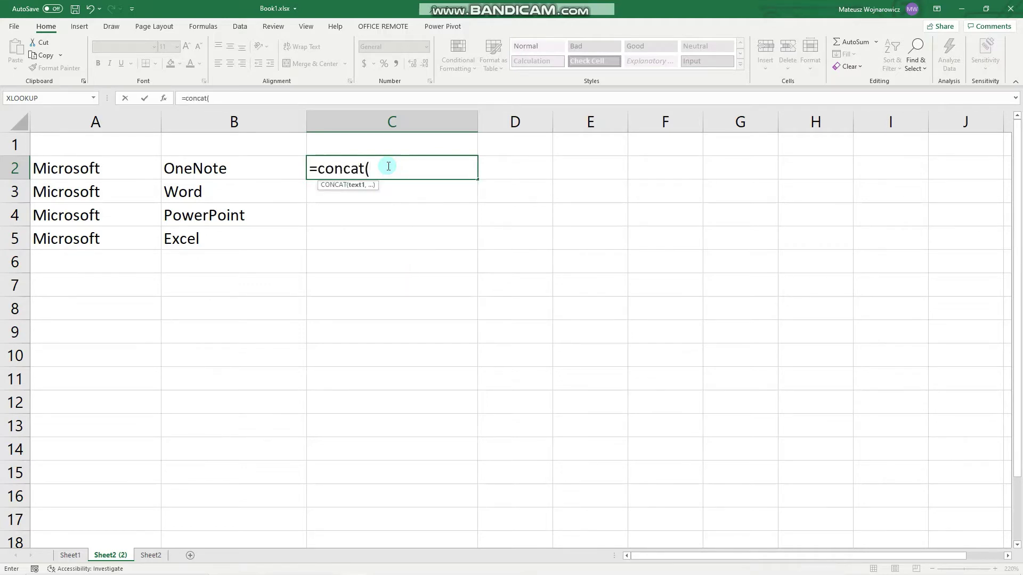
click(119, 167)
text(,)
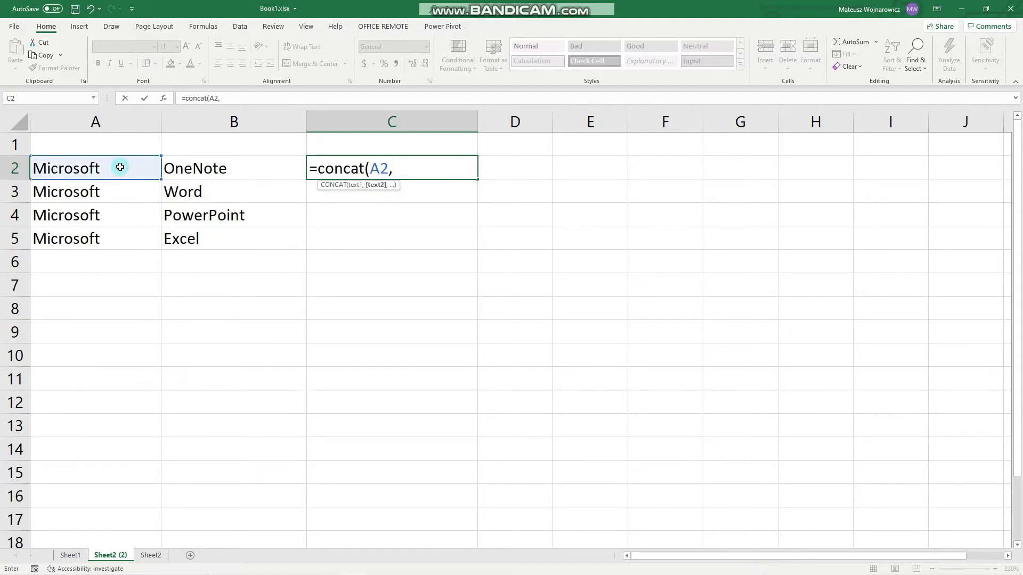
click(221, 163)
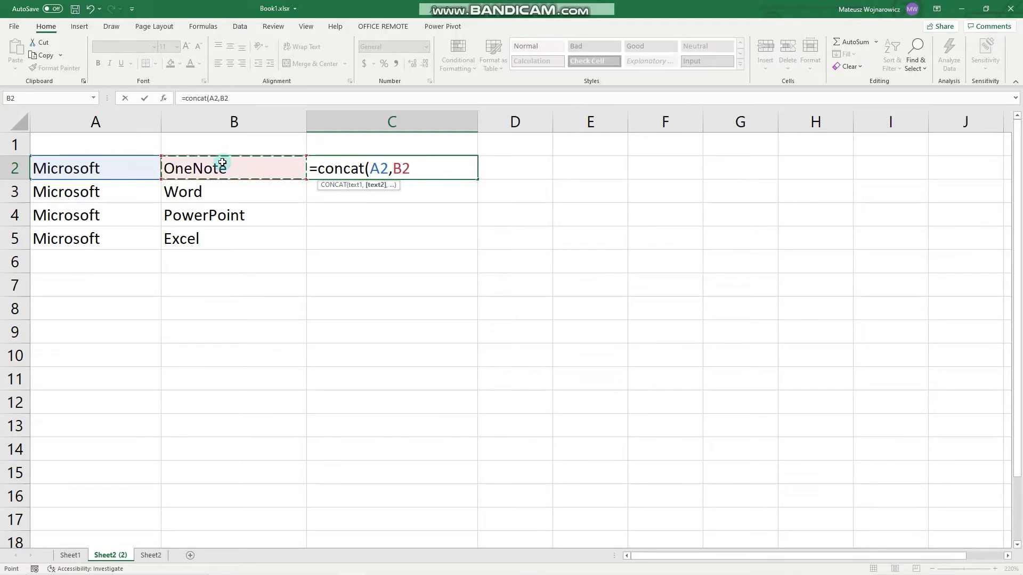
key(Return)
Step: Fill the C2 formula down to C5, then undo the fill
click(447, 168)
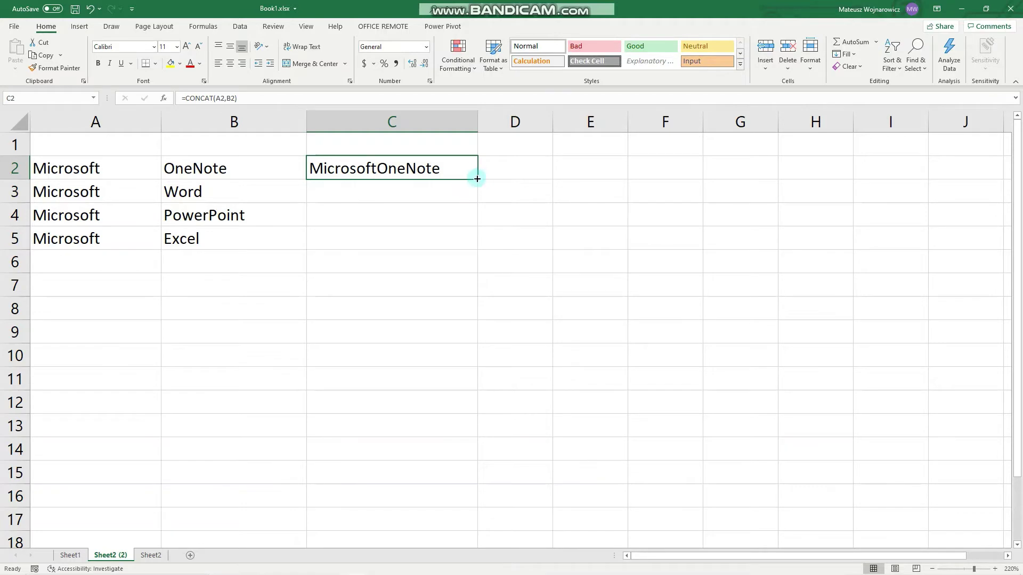
double_click(476, 179)
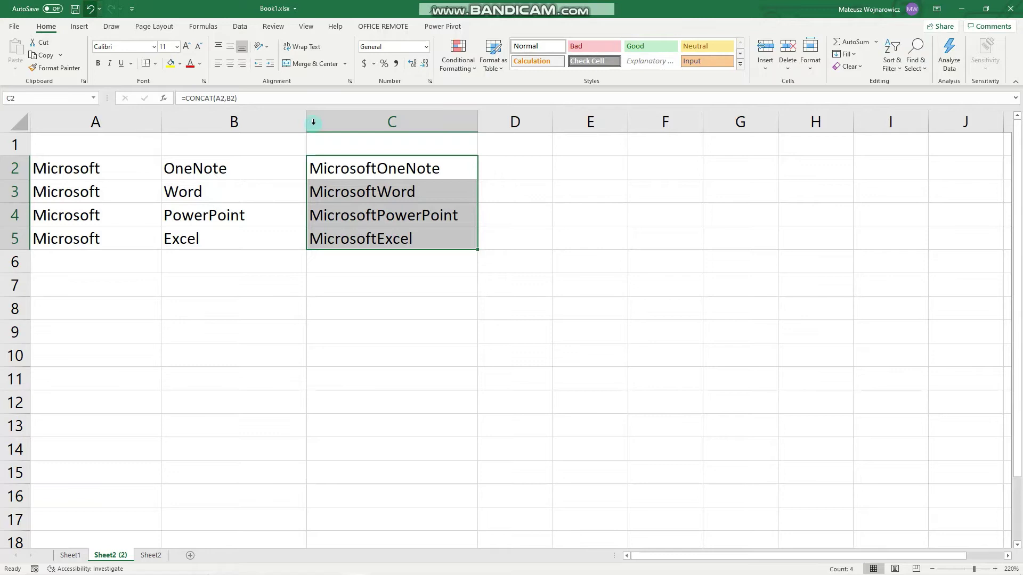
click(89, 9)
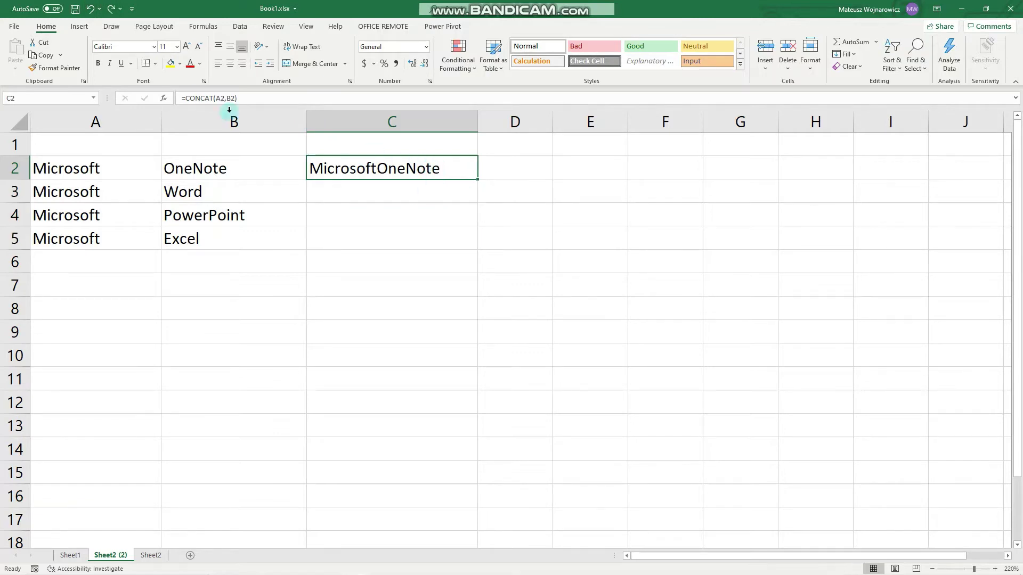
Step: Replace C2's formula with =CONCAT(A2:B2), joining the whole A2:B2 range
click(92, 8)
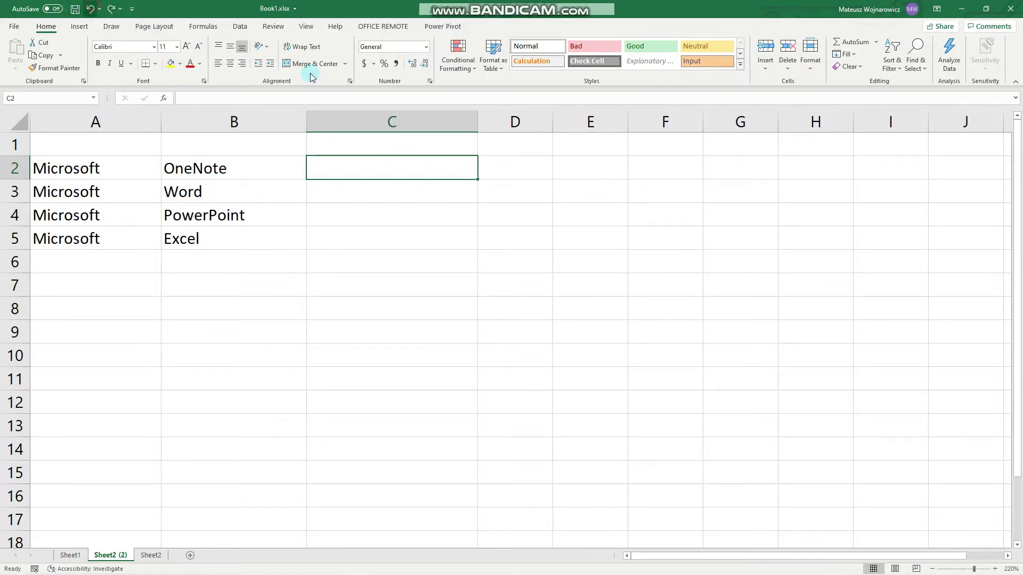
double_click(425, 167)
text(=)
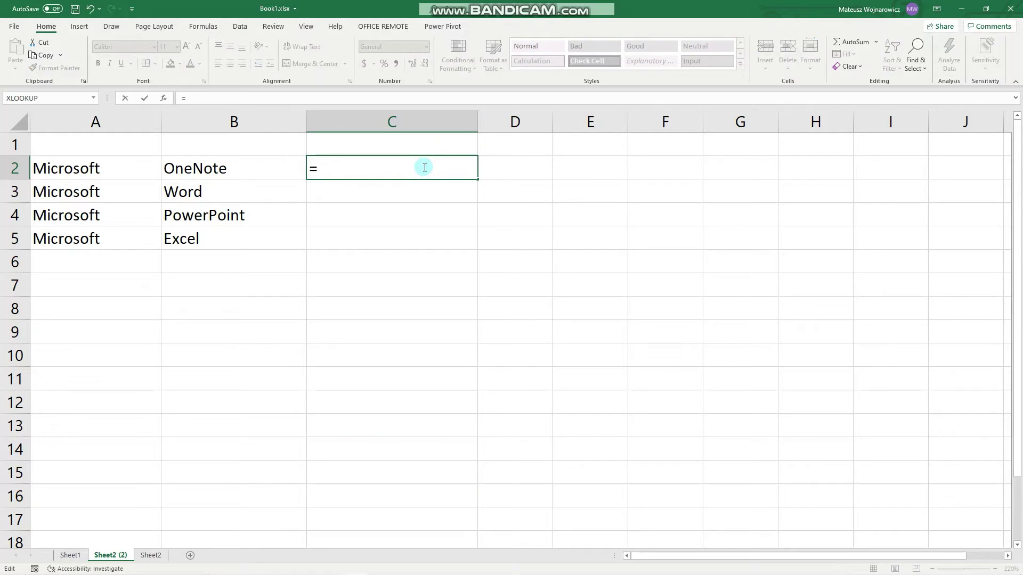
text(concat()
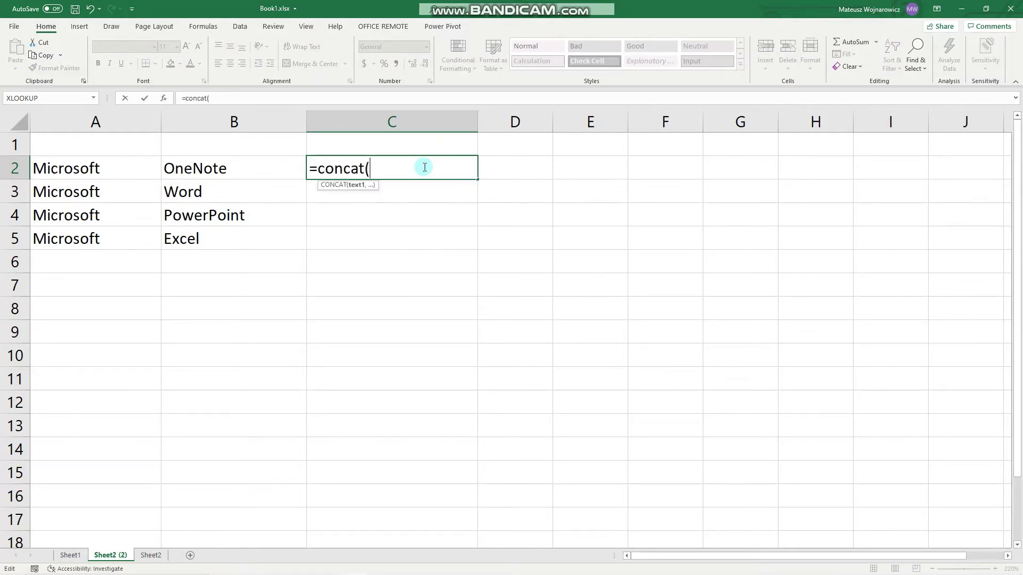
drag(101, 163, 221, 166)
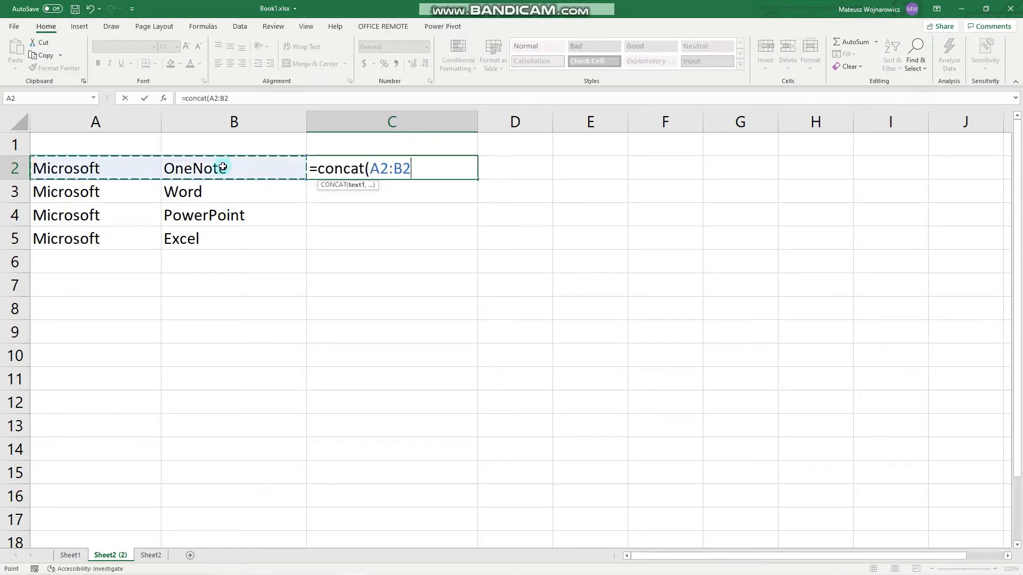
key(Return)
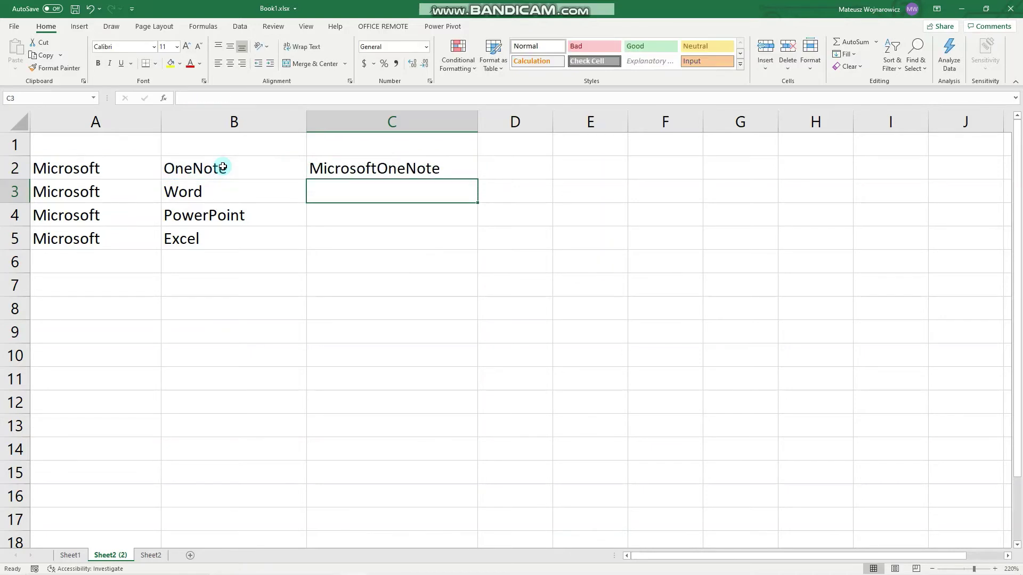
Step: Copy the range formula down to C5, giving MicrosoftWord, MicrosoftPowerPoint and MicrosoftExcel
click(432, 170)
double_click(477, 180)
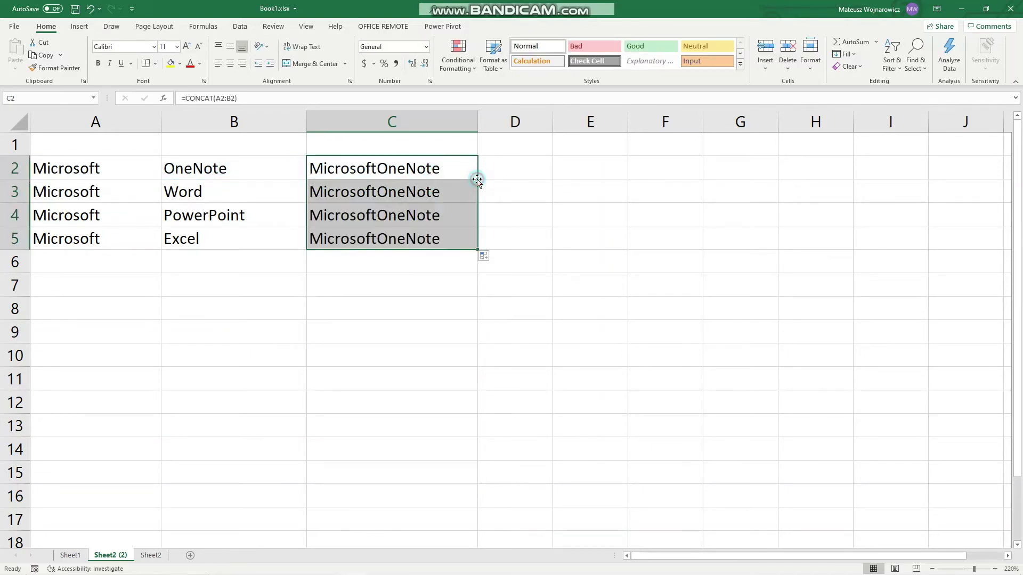
click(538, 197)
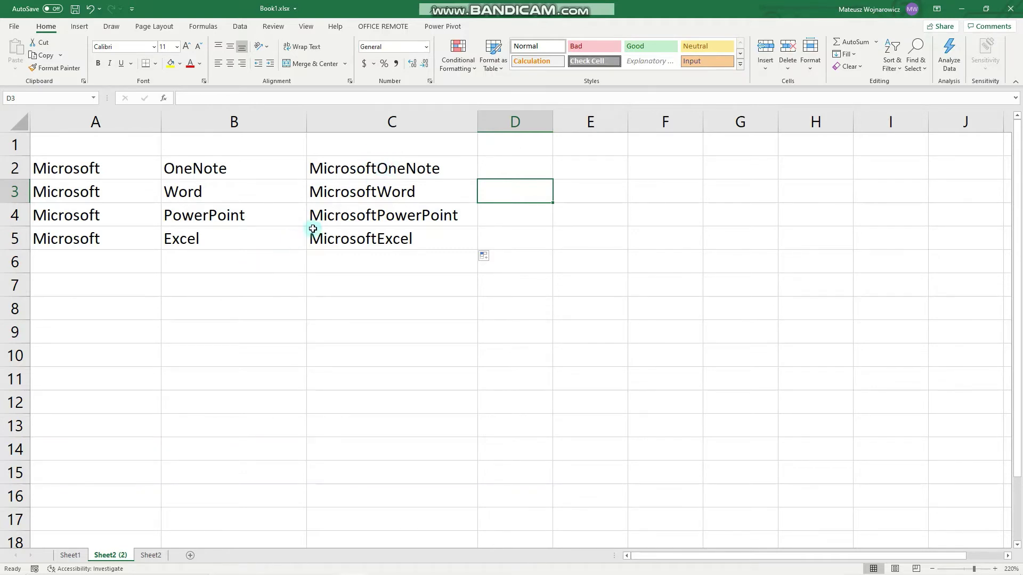
click(270, 259)
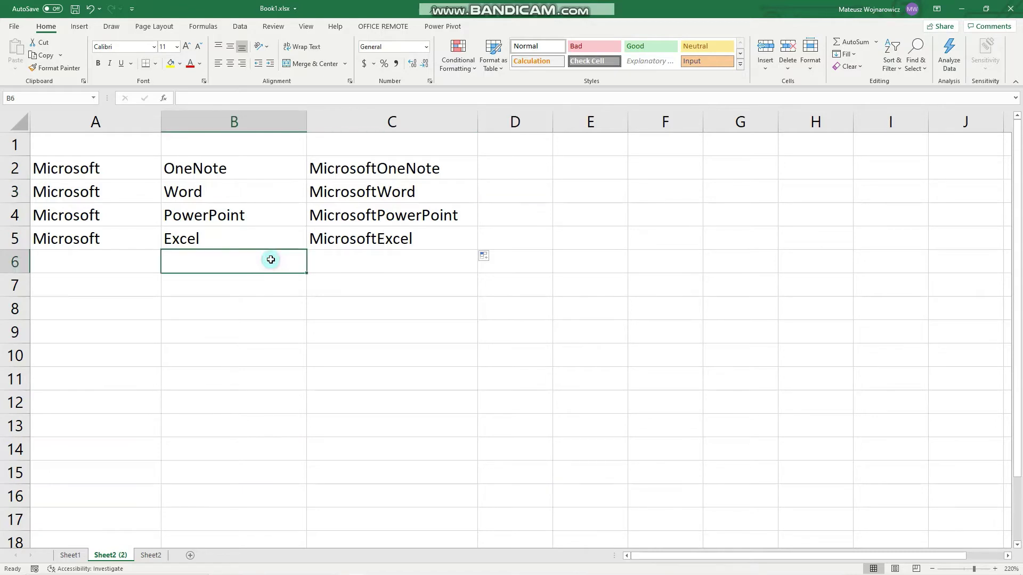
Step: Rewrite C2 as =CONCAT(A2,$B$6,B2), using B6 as an absolute space separator
double_click(234, 260)
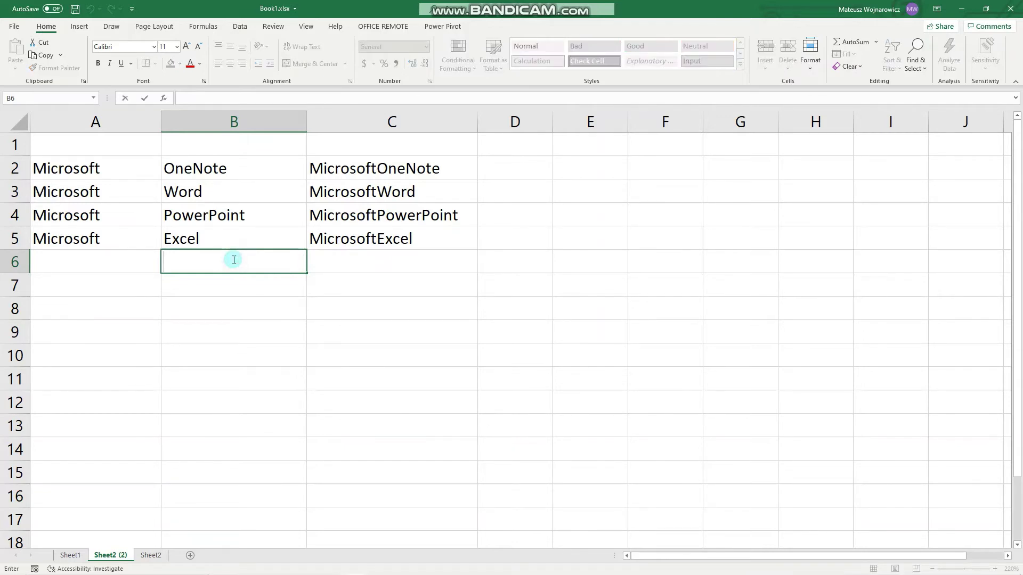
click(356, 169)
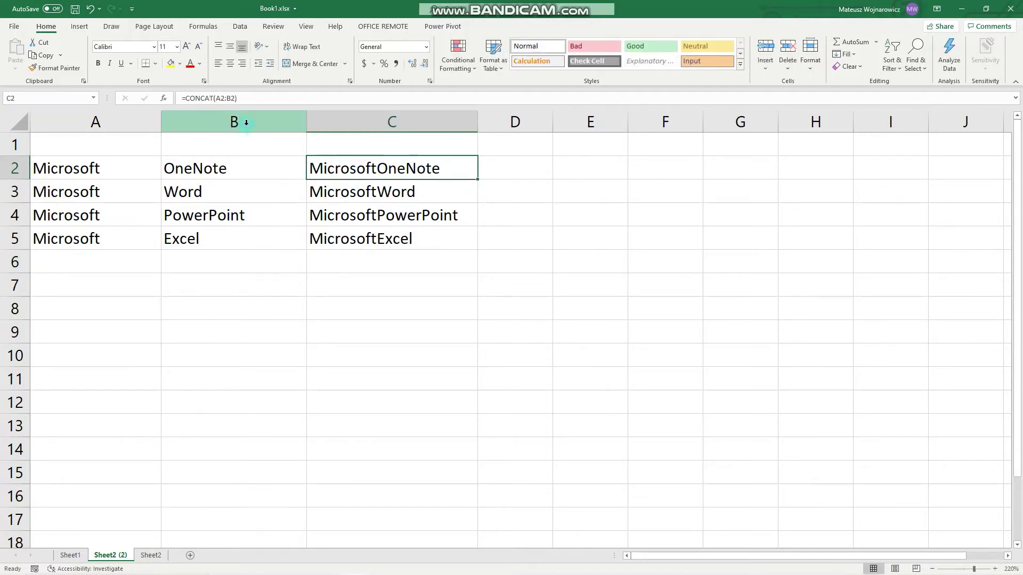
drag(277, 98, 181, 98)
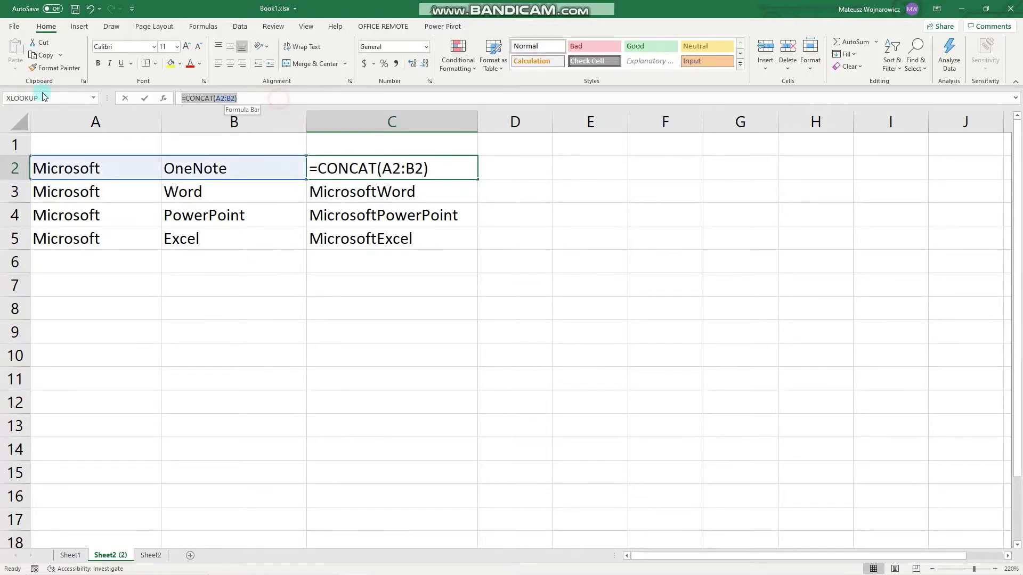
text(=)
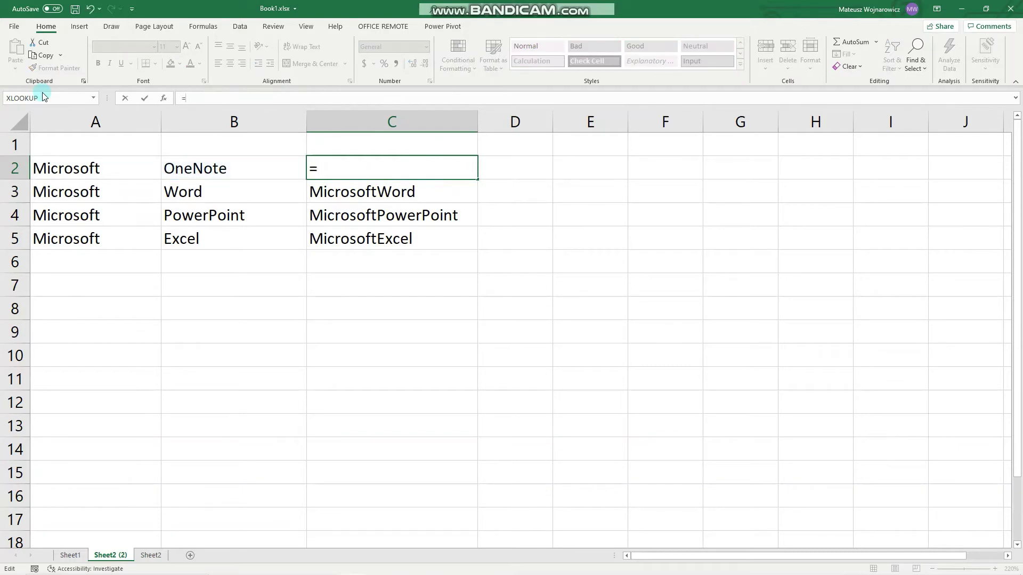
text(concat()
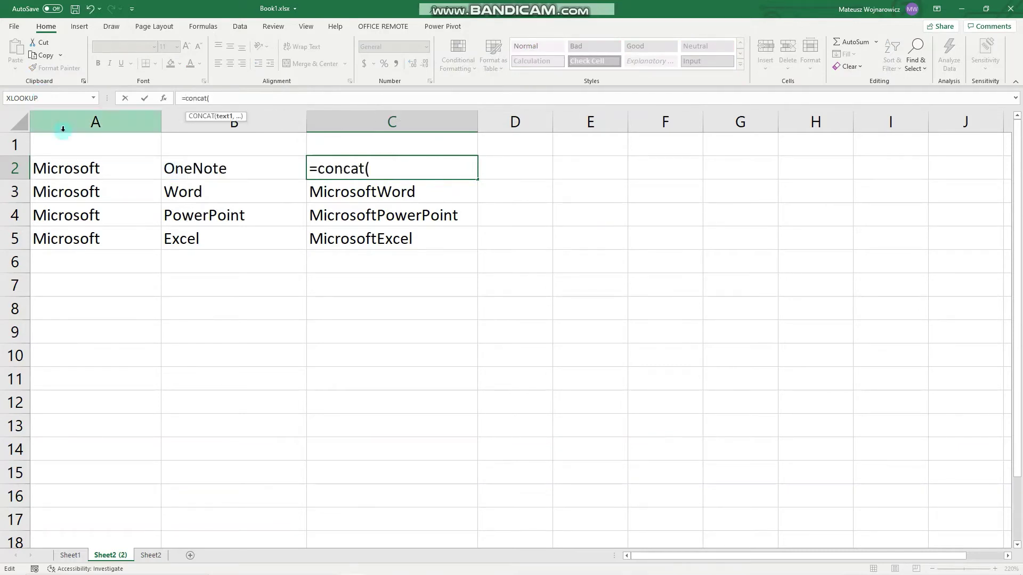
click(86, 170)
text(,)
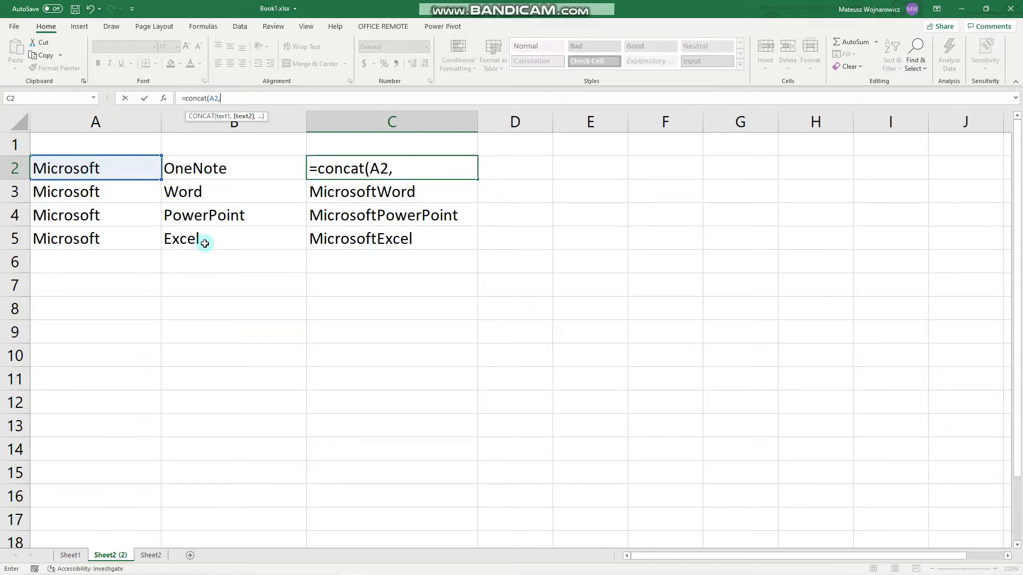
click(213, 261)
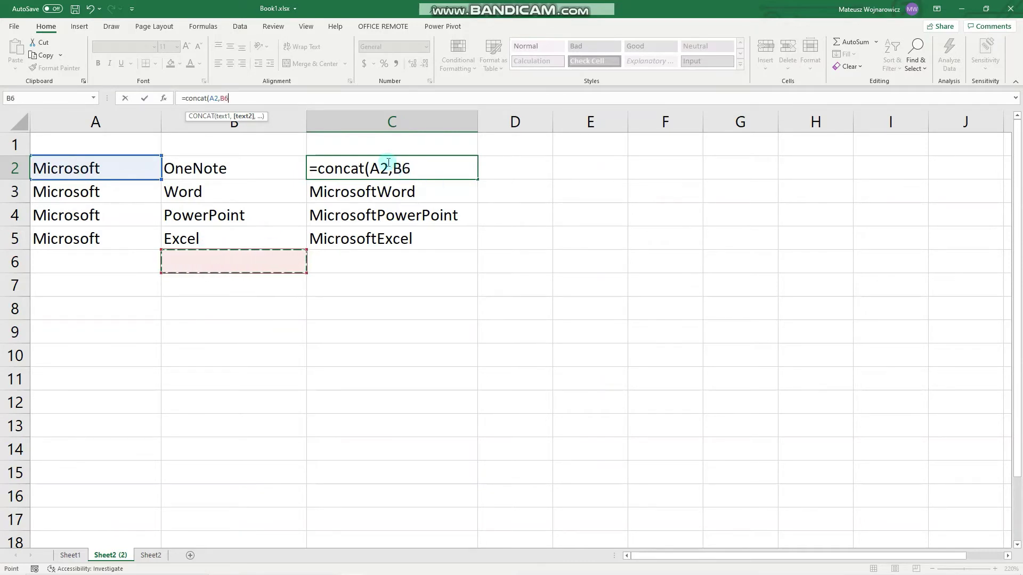
key(F4)
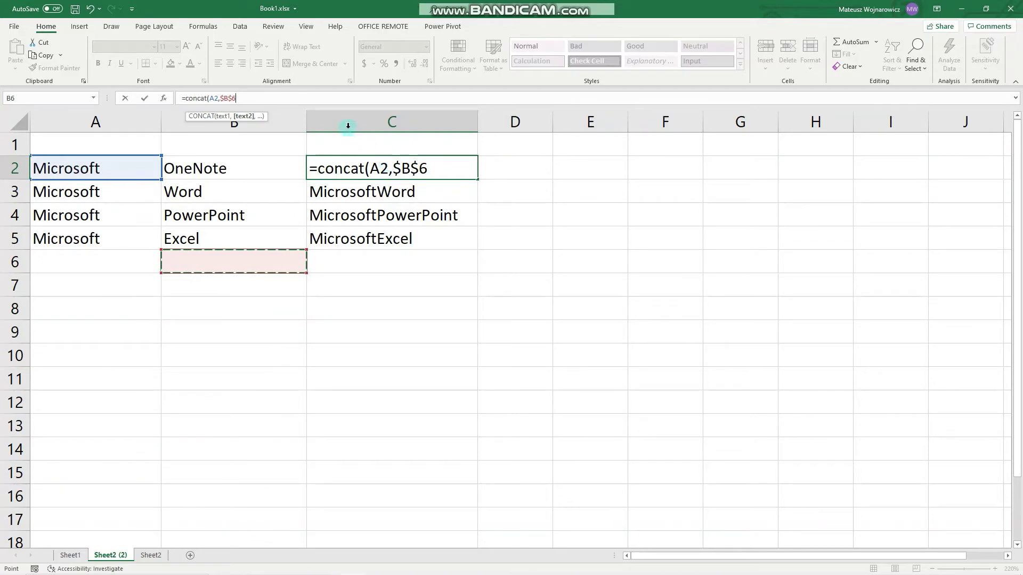
text(,)
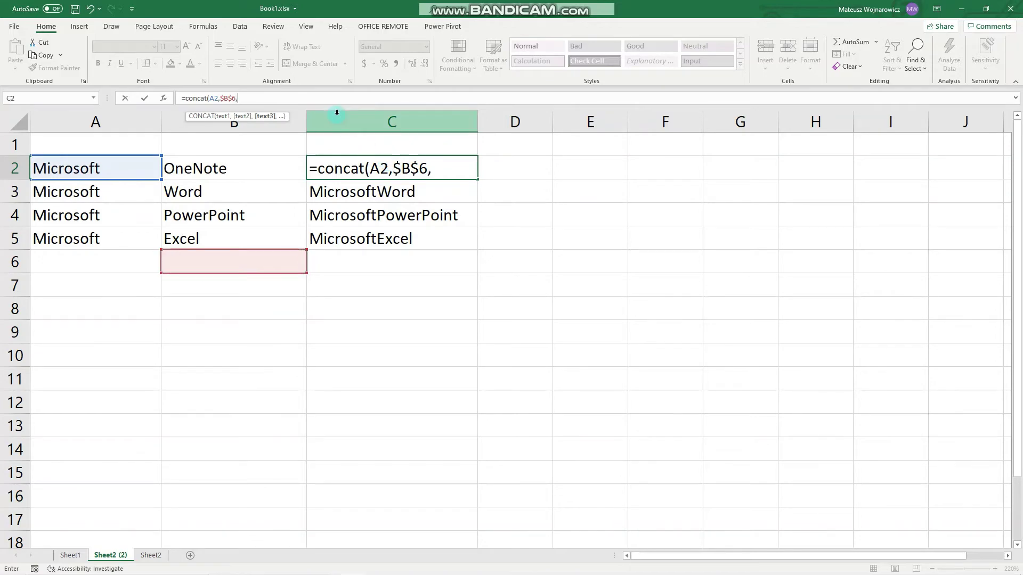
click(230, 167)
key(Return)
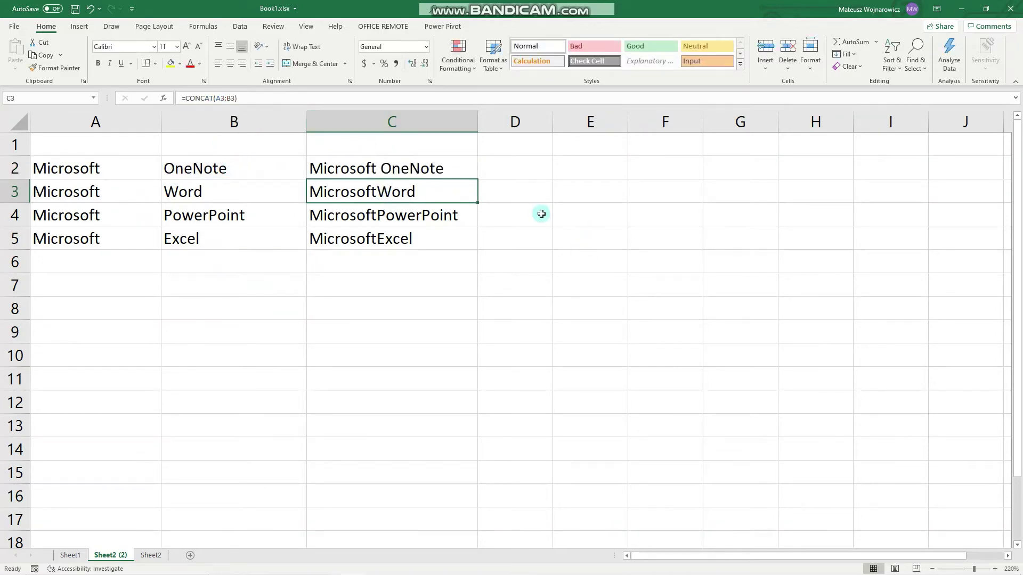
Step: Copy the new C2 formula down through C5
click(464, 167)
double_click(476, 179)
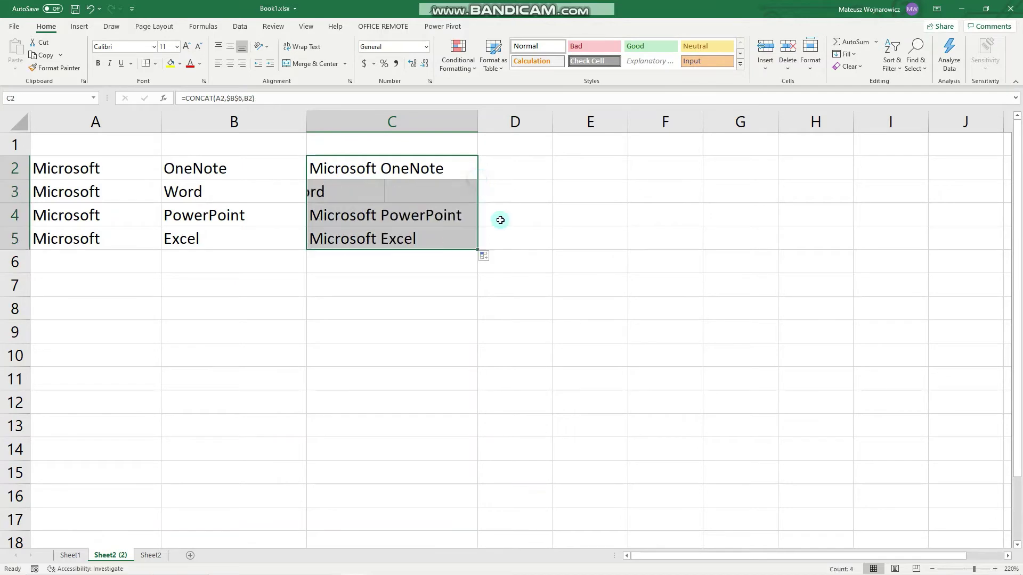
click(534, 295)
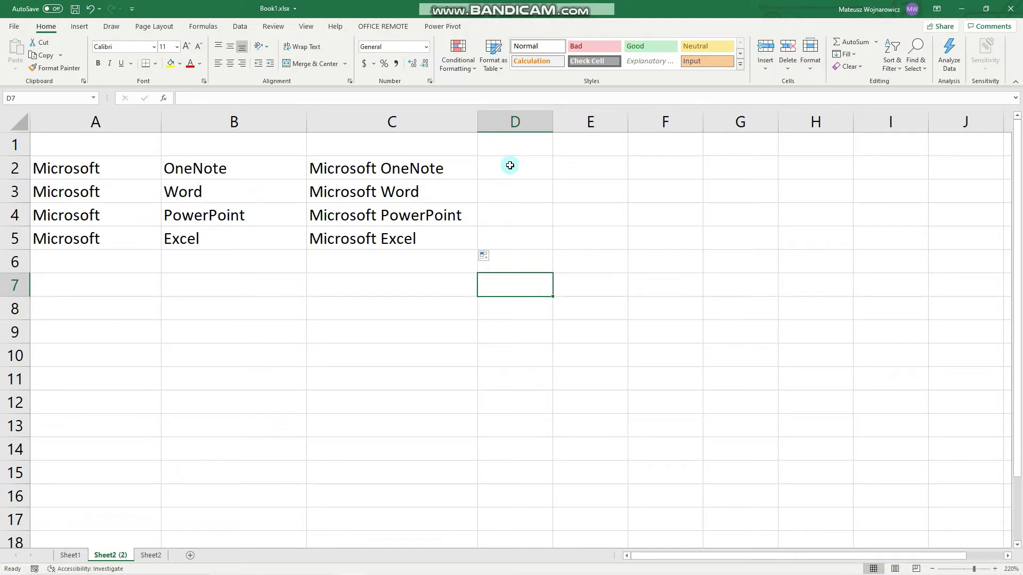
Step: Enter =TEXTJOIN(" ",FALSE,A2,B2) in D2 to return Microsoft OneNote
click(510, 166)
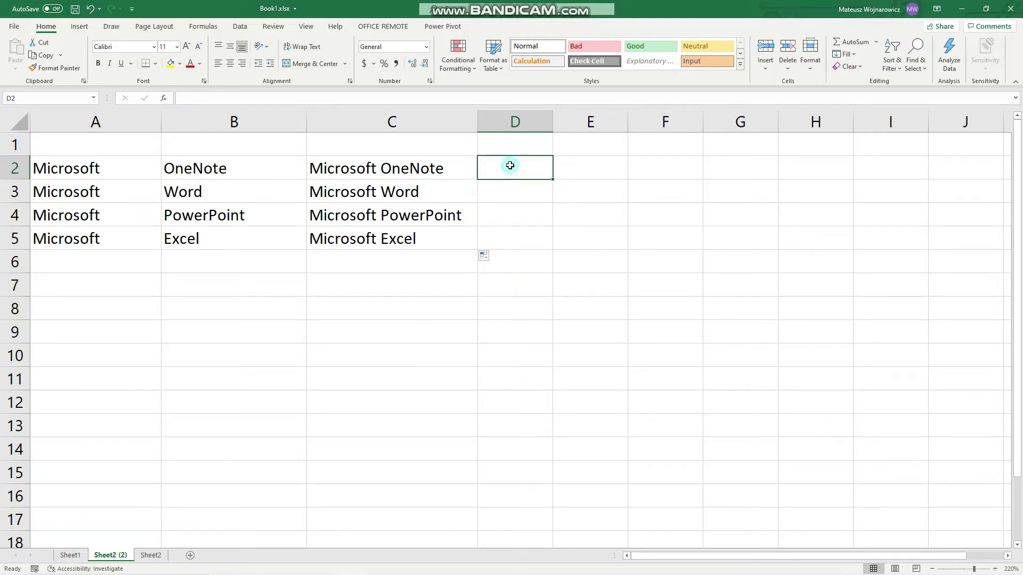
text(=)
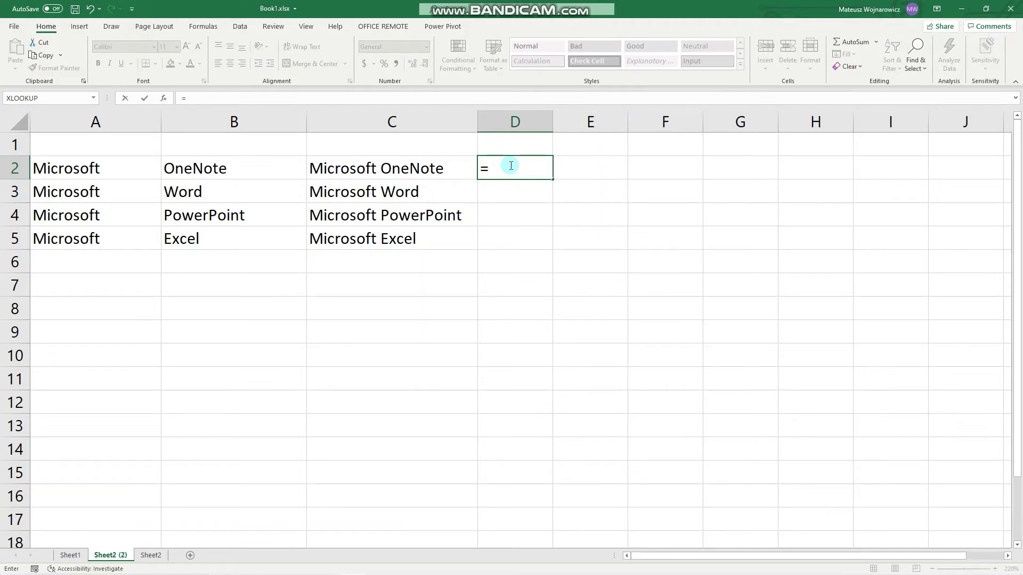
text(textjo)
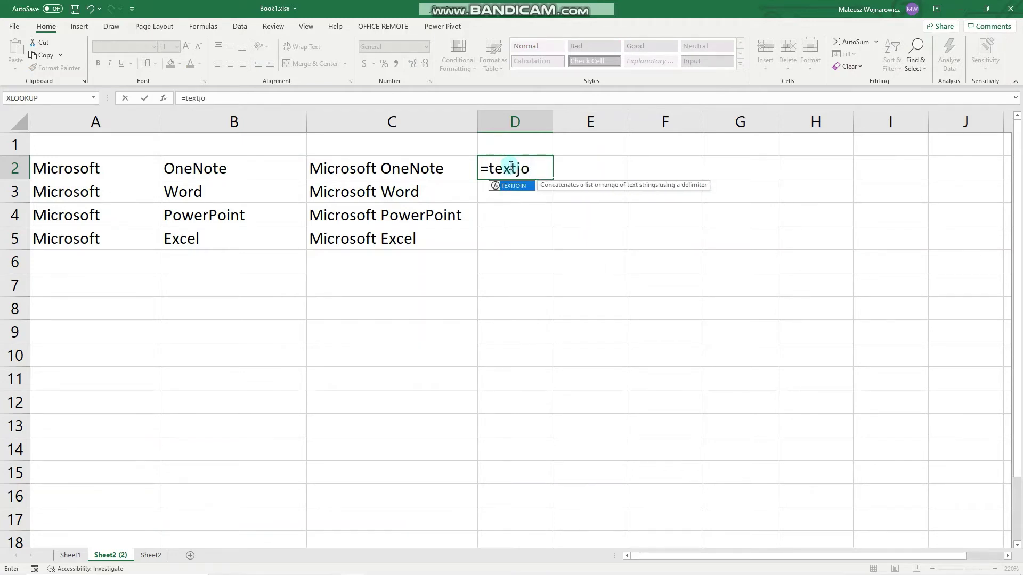
text(in()
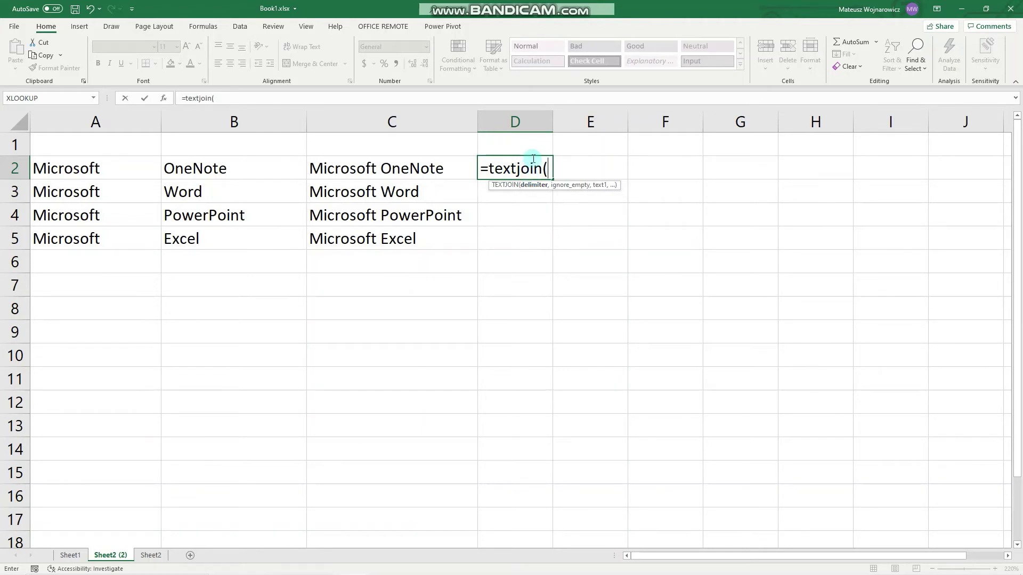
text(" ",FALSE)
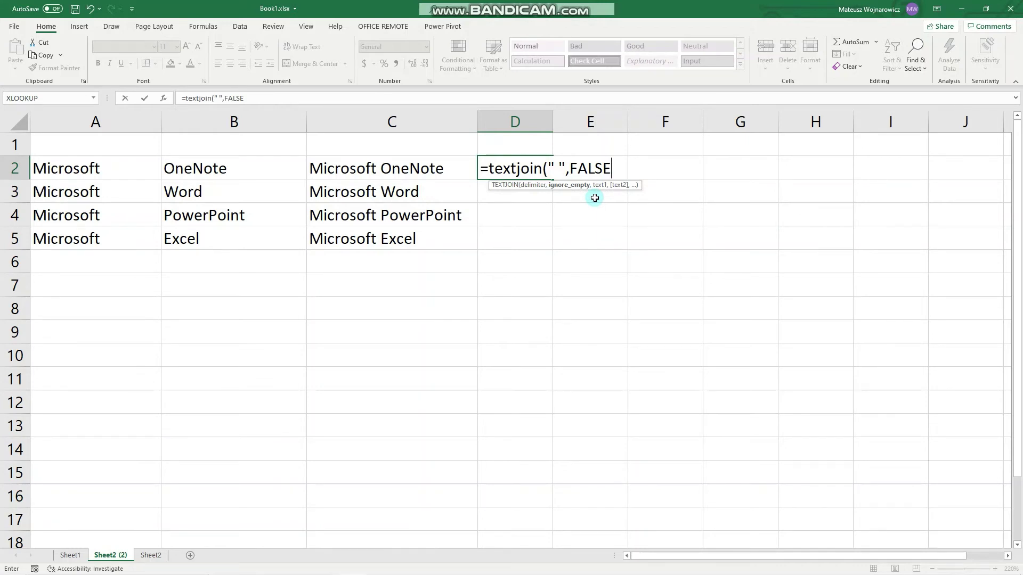
text(,)
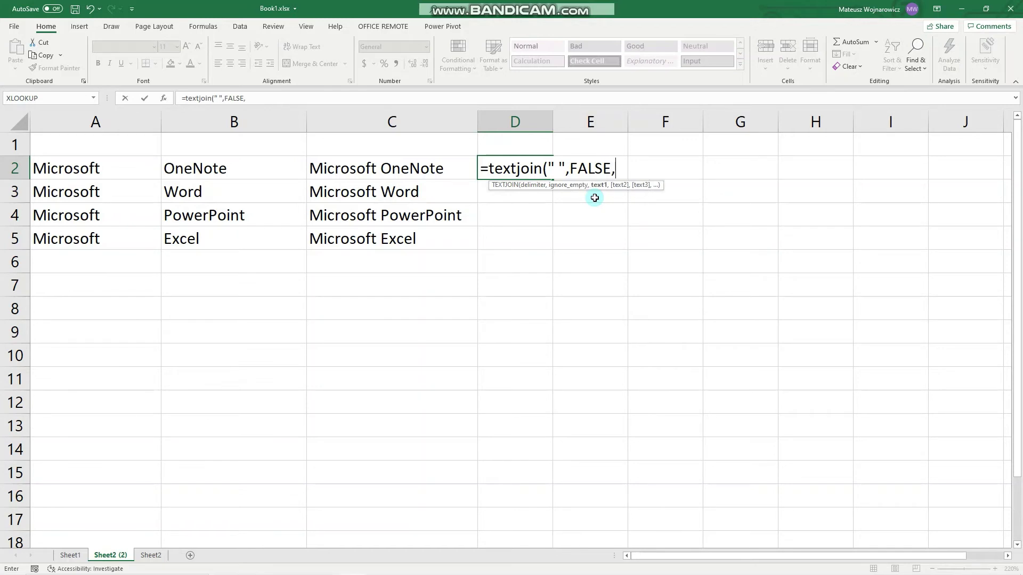
click(150, 173)
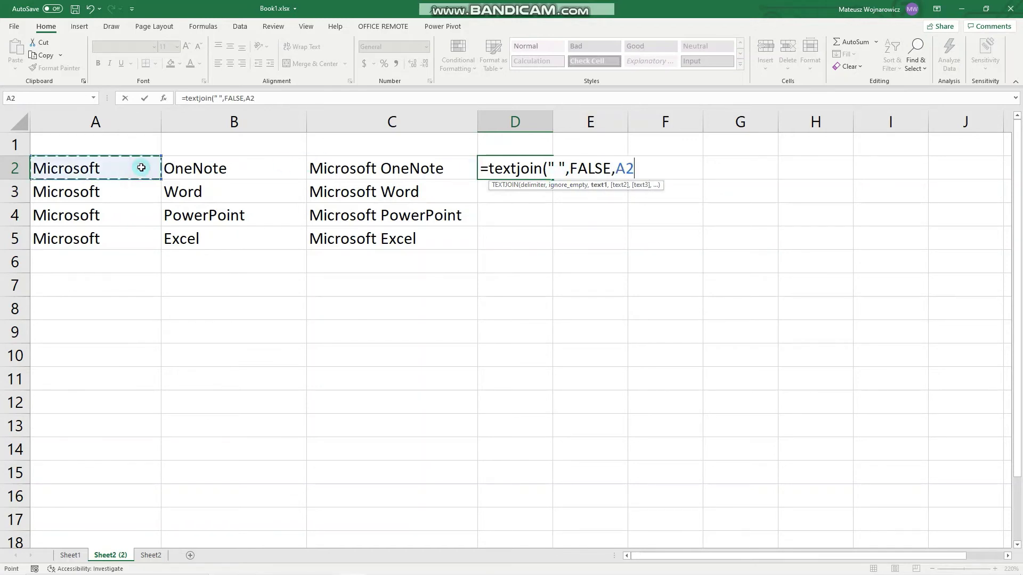
text(,)
click(216, 165)
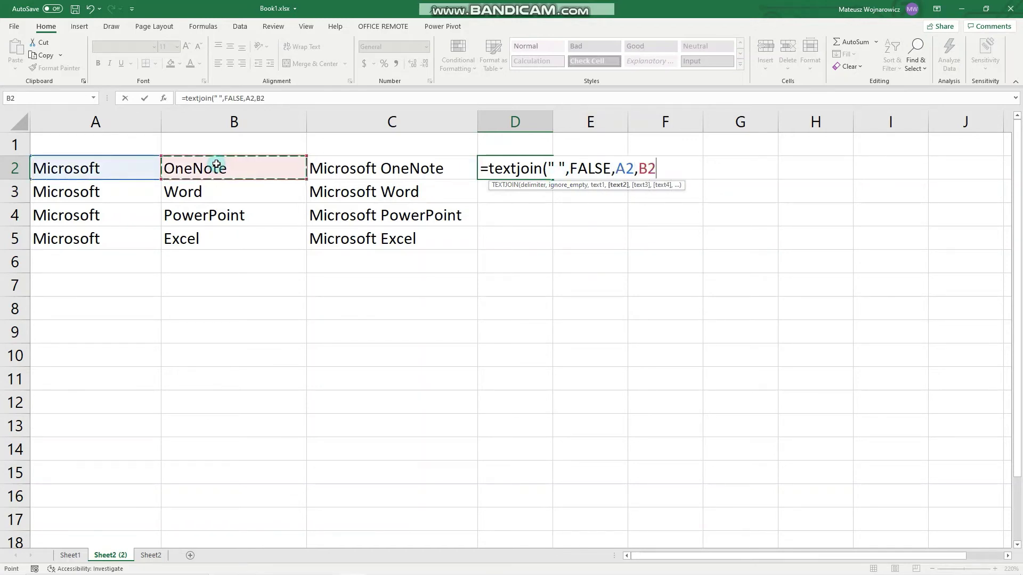
key(Return)
click(517, 169)
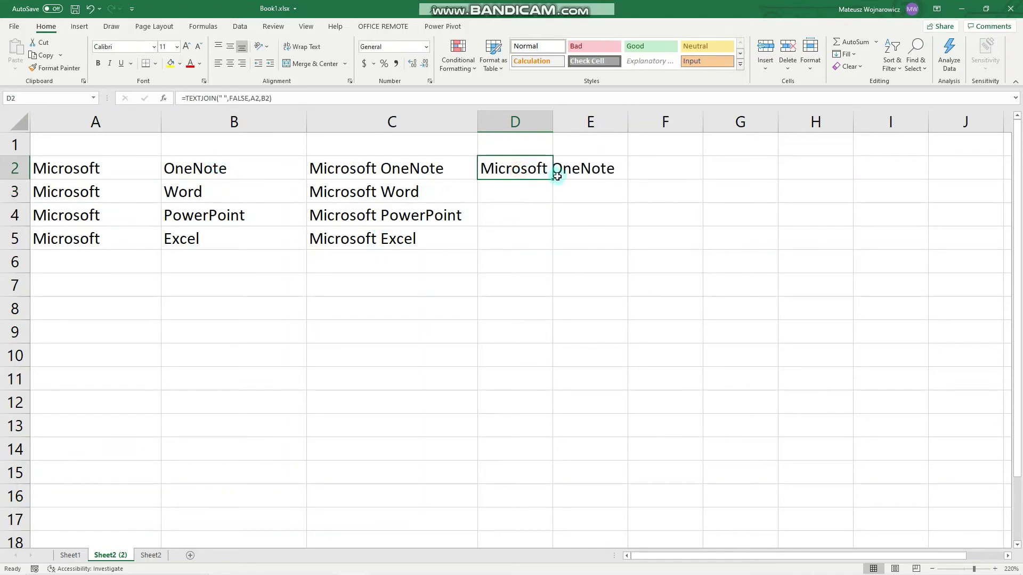
Step: Enter Outlook in cell B6
click(234, 254)
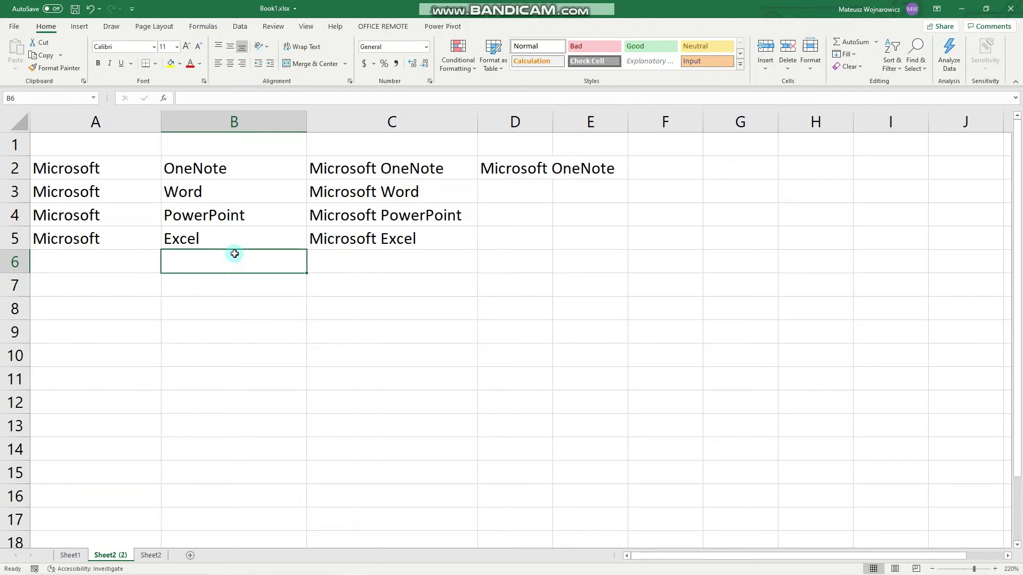
text(Outlook)
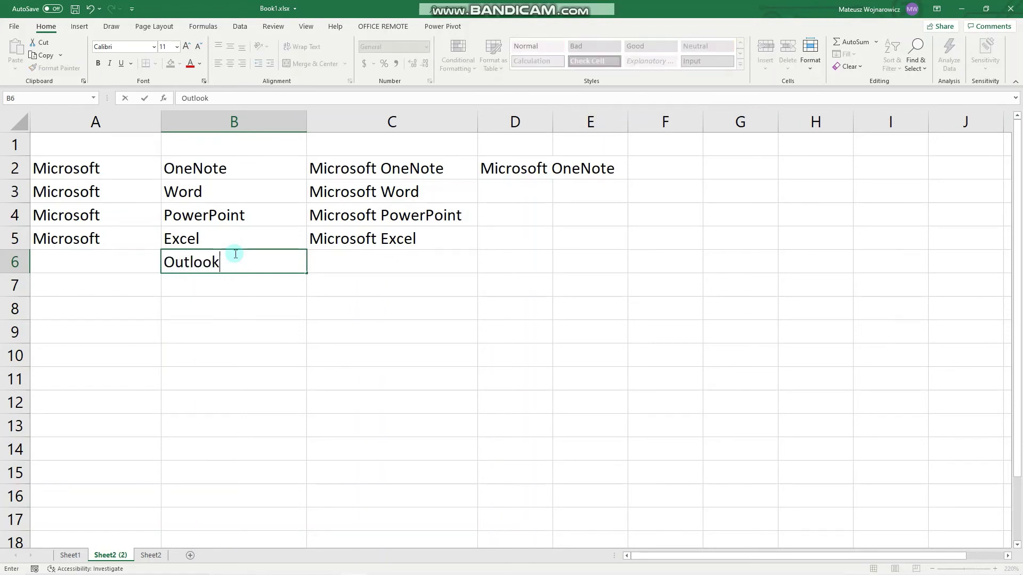
key(Return)
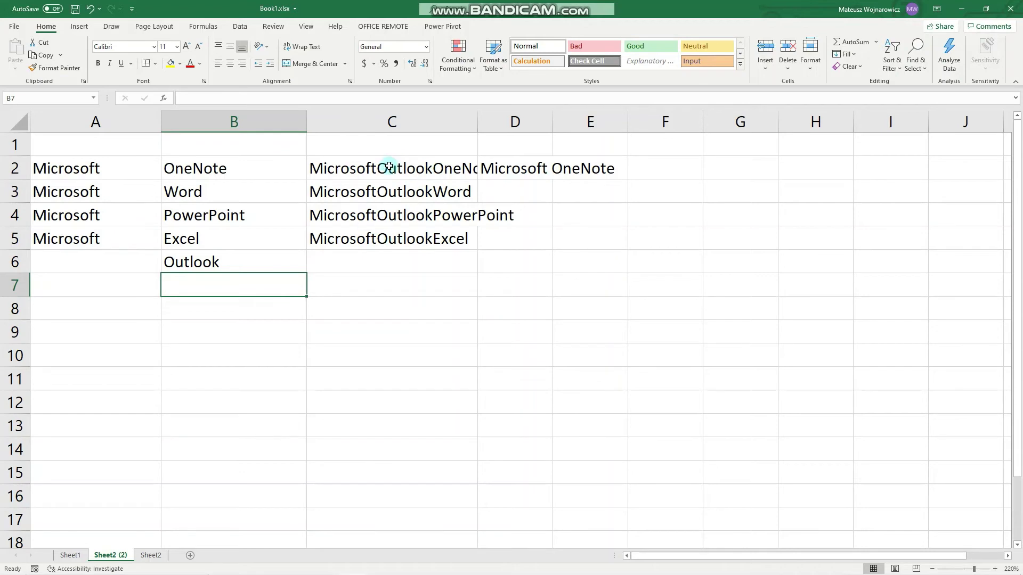
Step: Clear the CONCAT results from C2:C5 with Clear Contents, then select D2
click(436, 172)
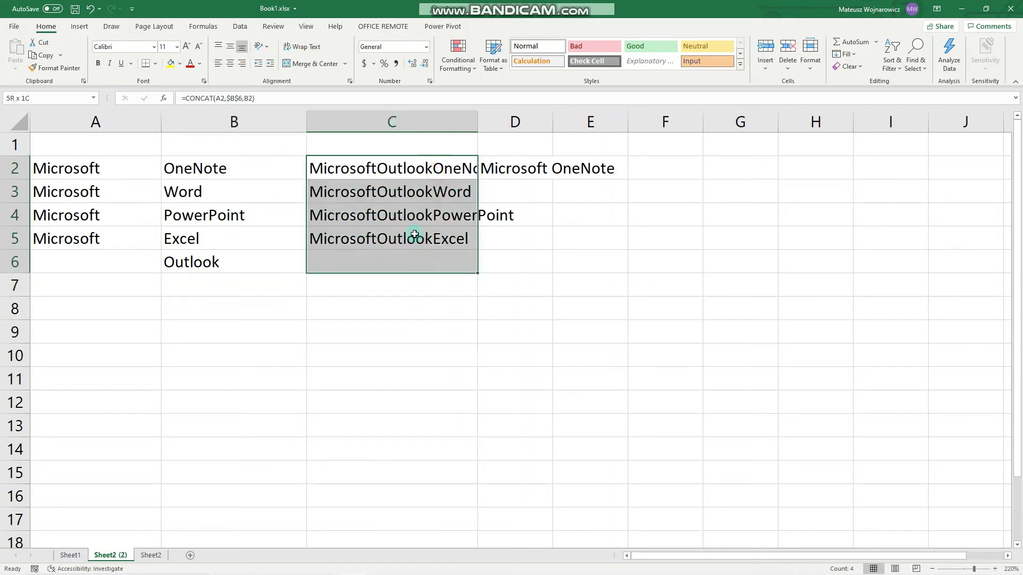
drag(415, 234, 393, 235)
click(389, 166)
right_click(387, 207)
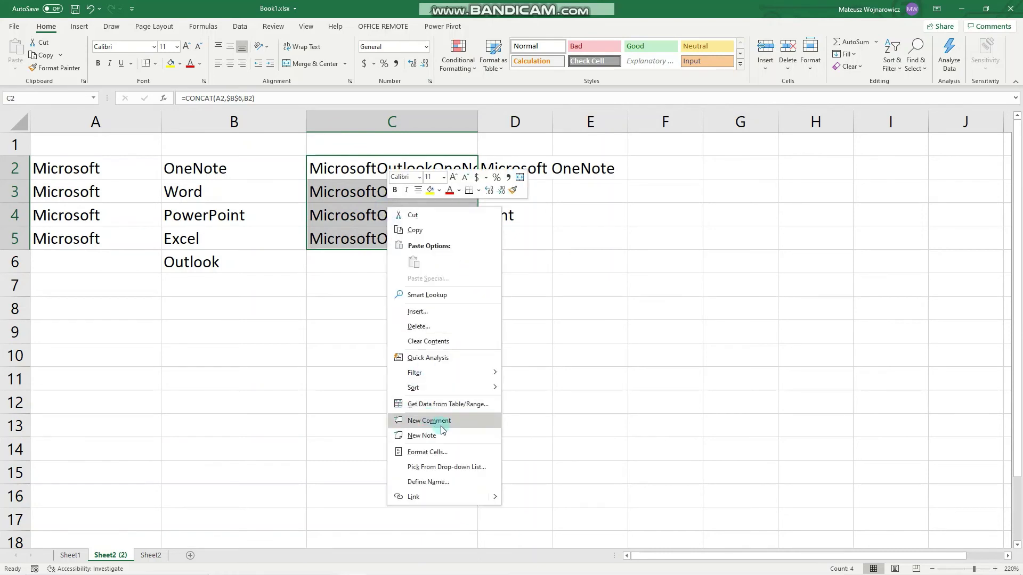
click(444, 341)
click(530, 170)
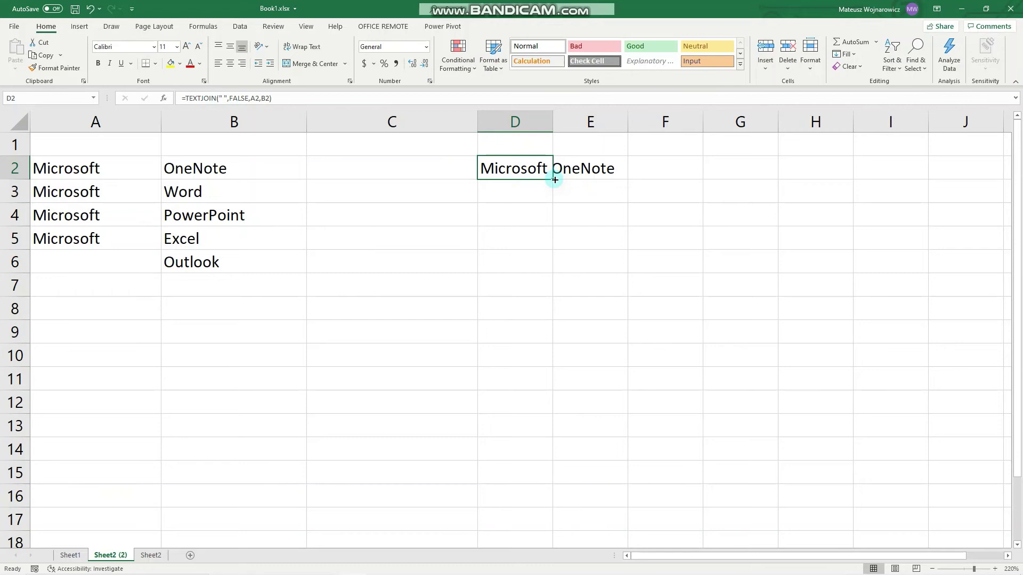
Step: Copy the D2 TEXTJOIN formula down to D6
drag(555, 180, 554, 272)
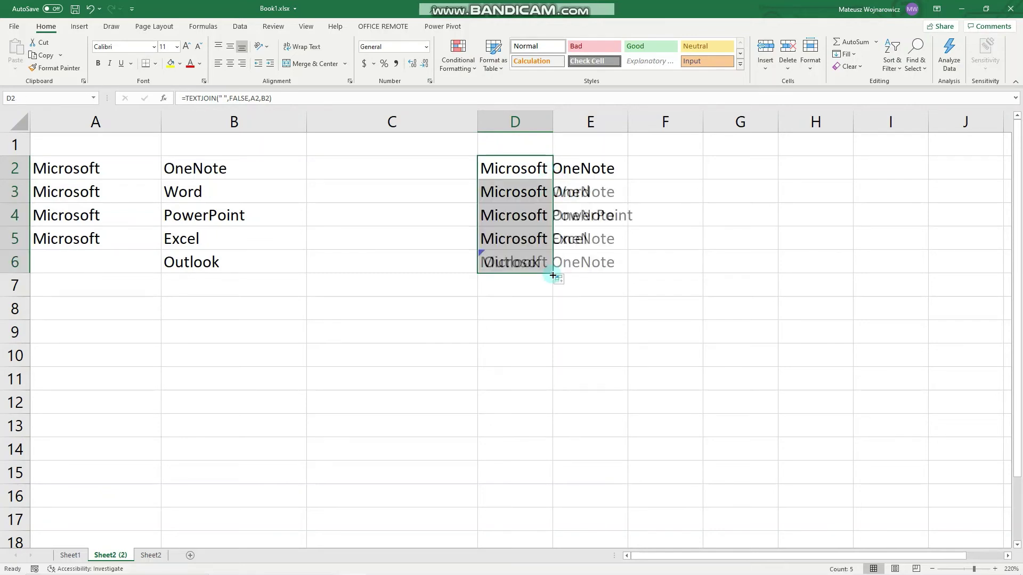
click(610, 247)
click(540, 167)
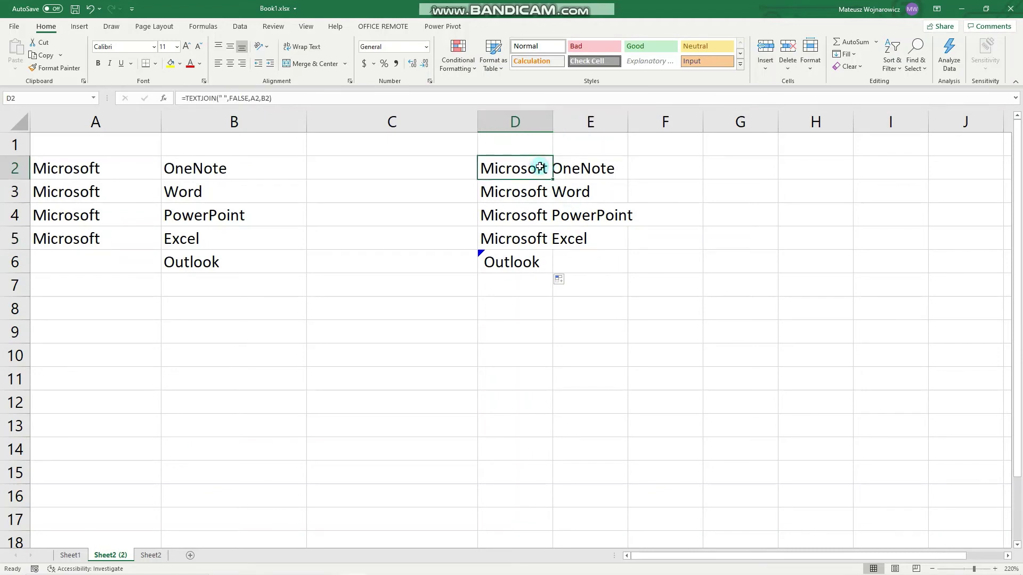
Step: Change D6's TEXTJOIN argument from FALSE to TRUE so only Outlook appears
click(489, 261)
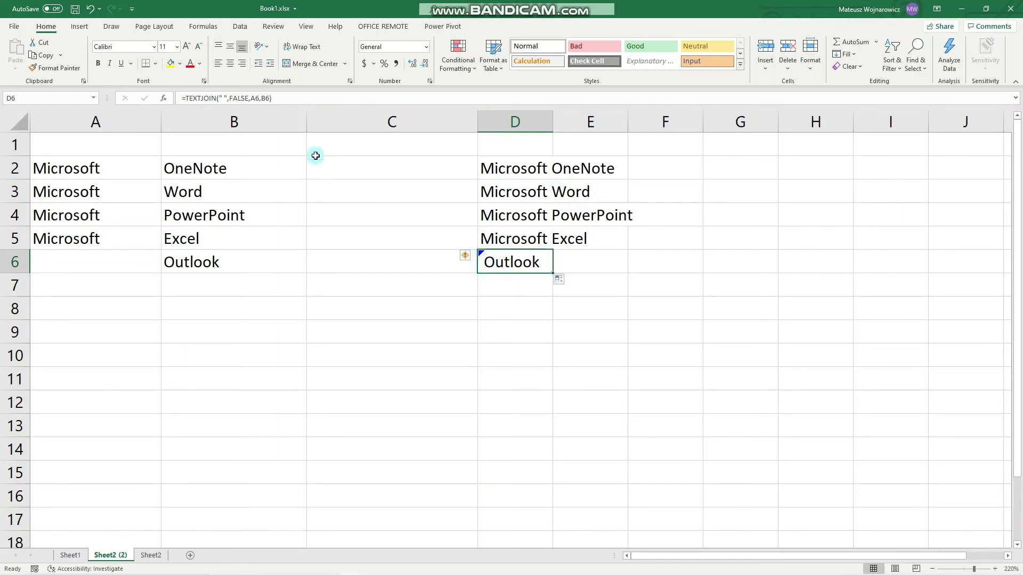
double_click(242, 98)
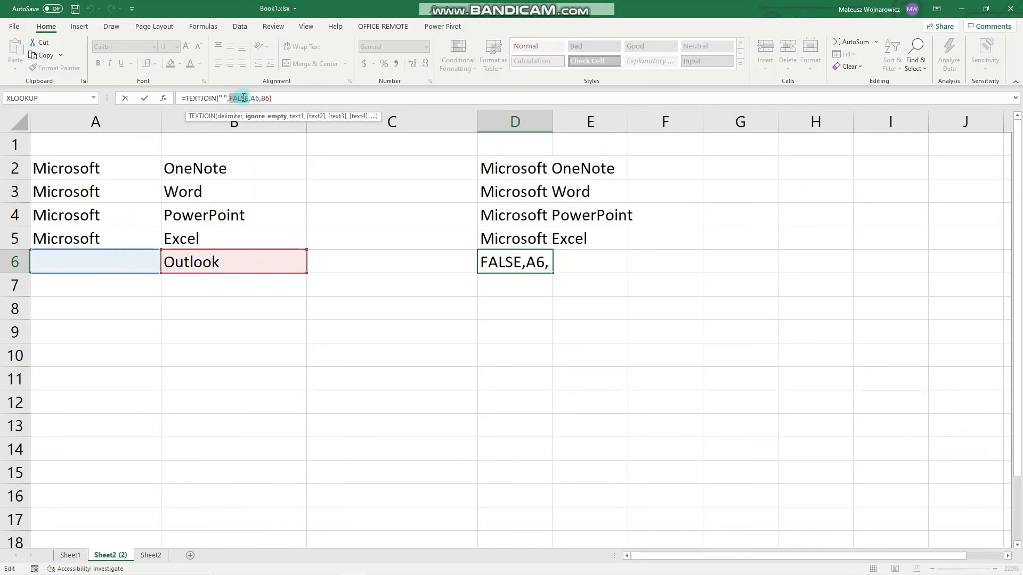
text(true)
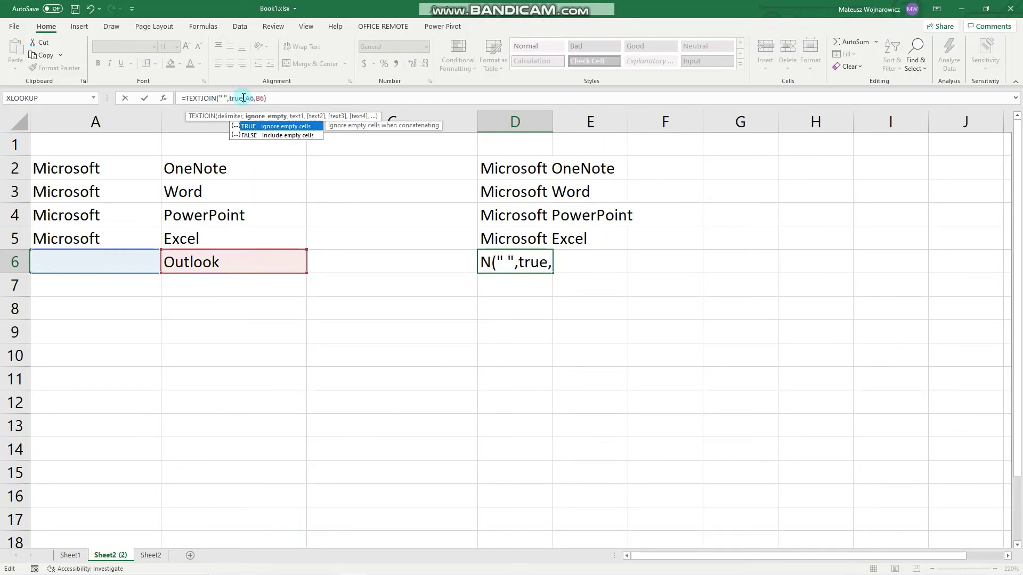
key(Return)
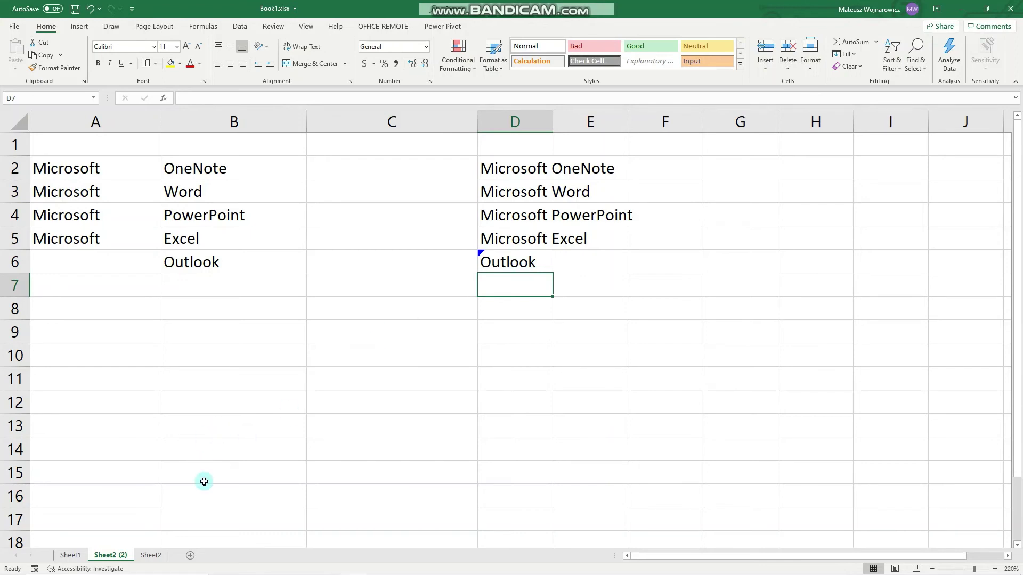
Step: On Sheet2, type Microsoft Outlook in C2 and select C2:C5
click(151, 555)
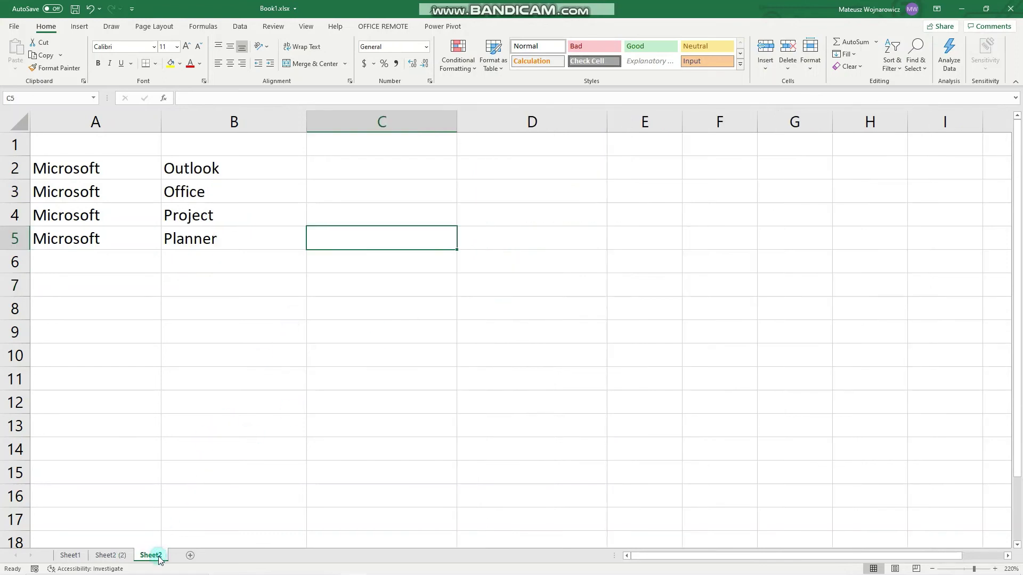
click(389, 166)
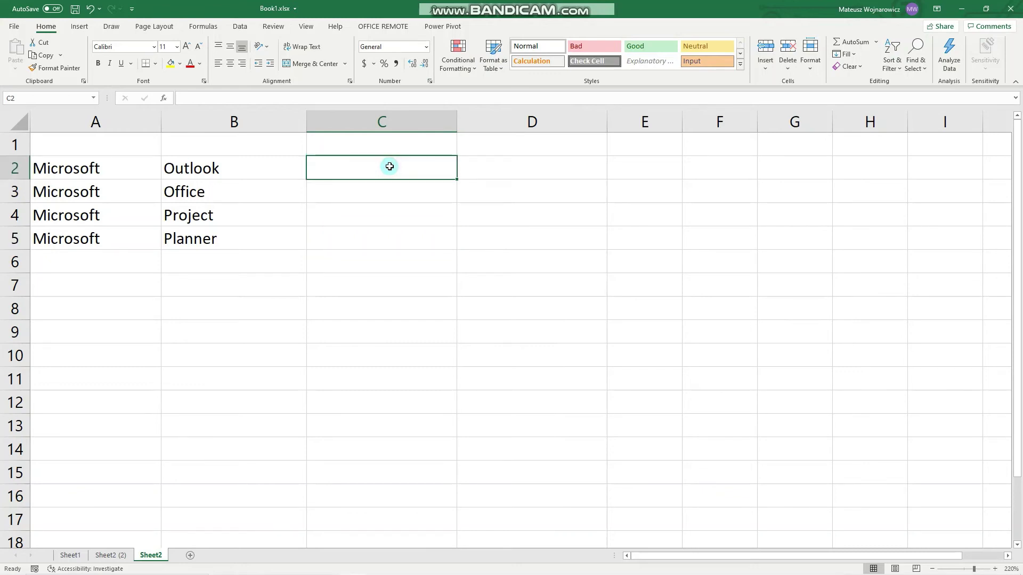
text(Mi)
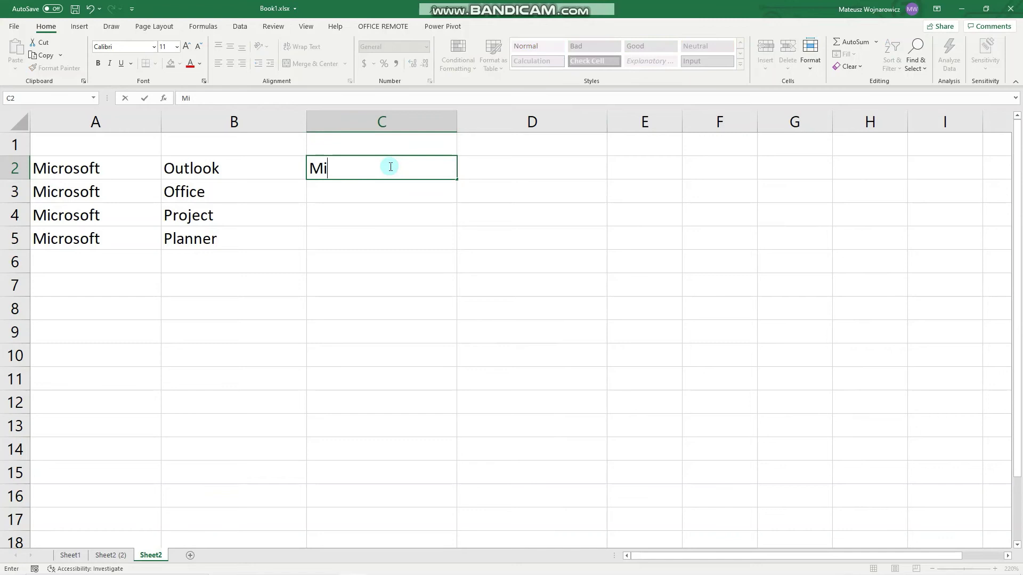
text(crosoft Outlook)
key(Return)
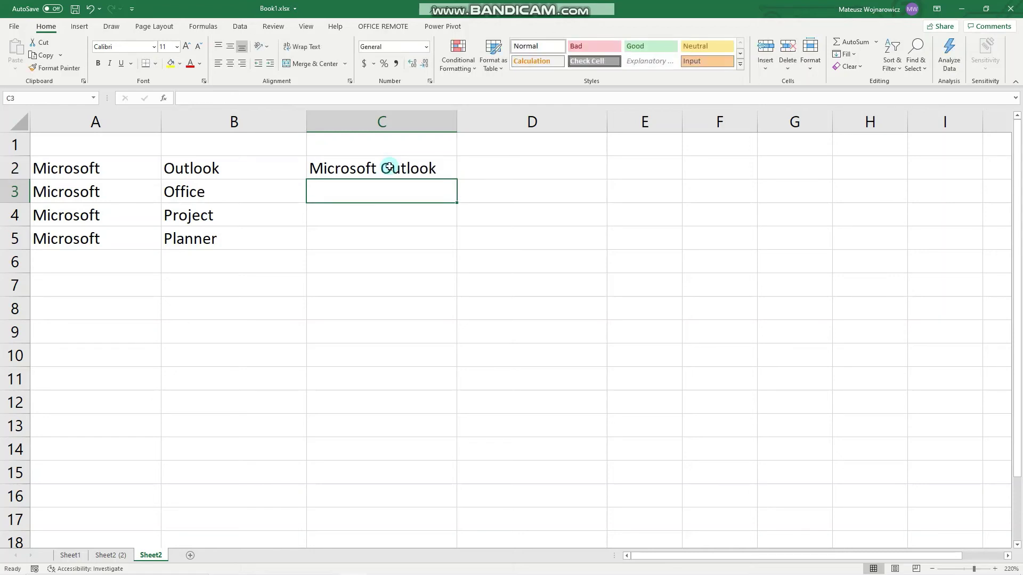
drag(389, 168, 376, 233)
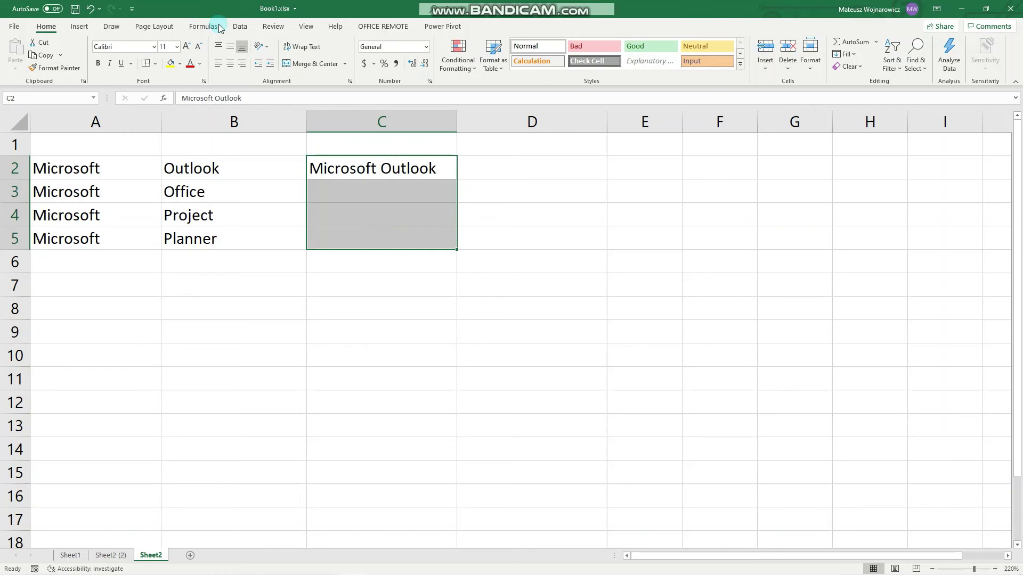
Step: Flash Fill Microsoft Office, Microsoft Project and Microsoft Planner into C3:C5
click(236, 29)
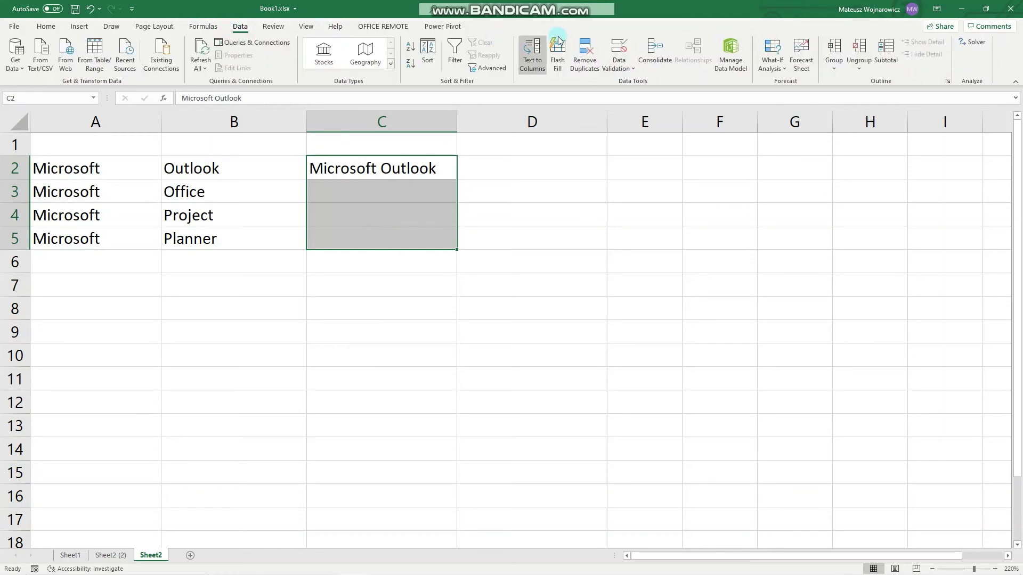
click(562, 63)
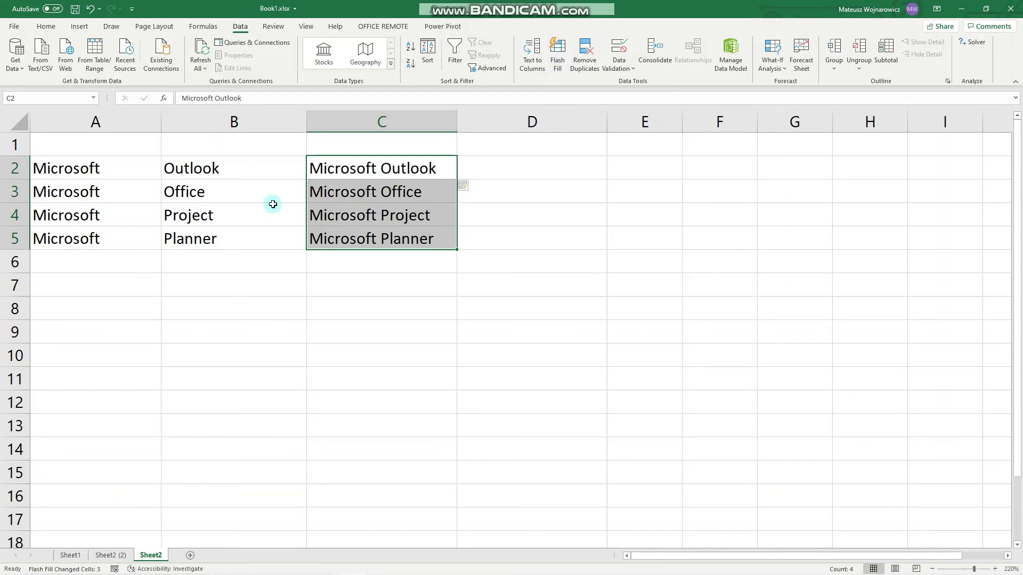
click(544, 171)
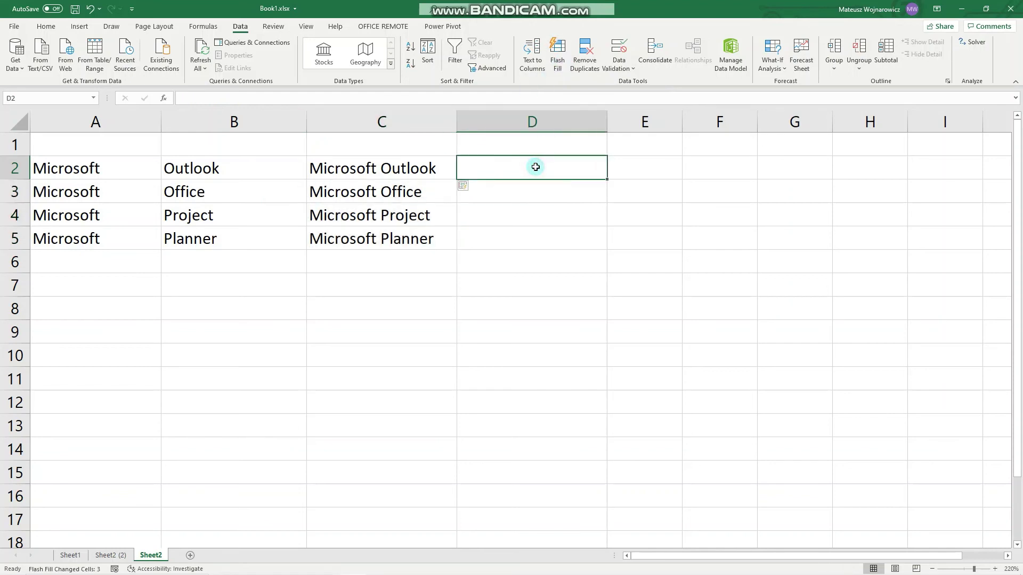
Step: Undo the full names, type M-O in C2, and Flash Fill M-O, M-P, M-P into C3:C5
click(89, 9)
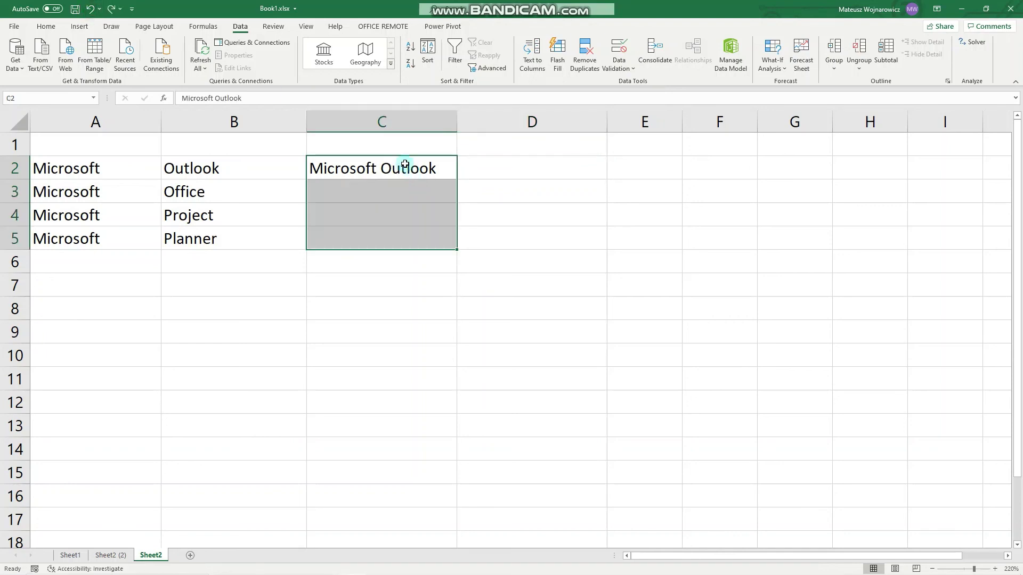
click(392, 167)
text(M)
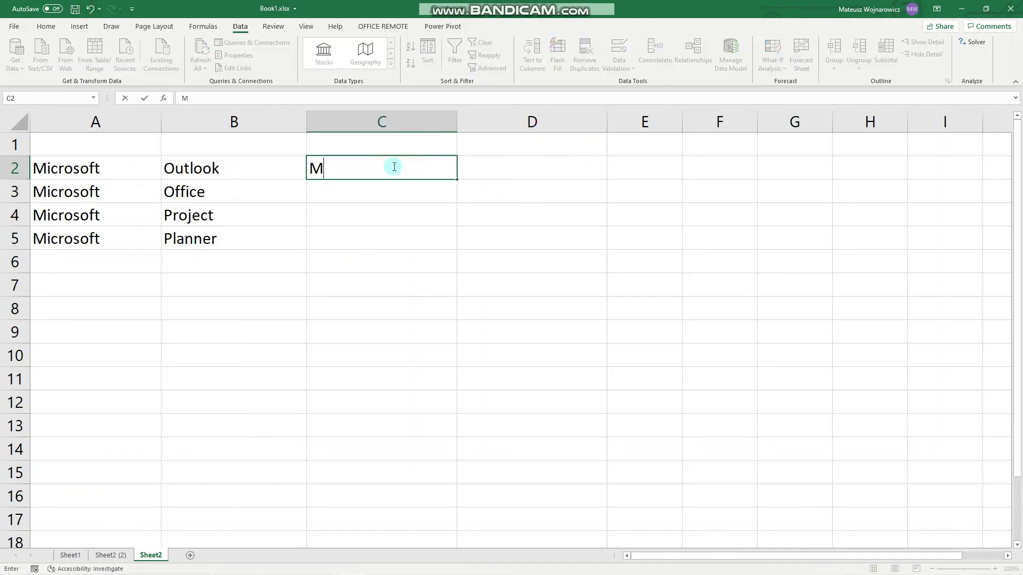
text(-O)
click(397, 212)
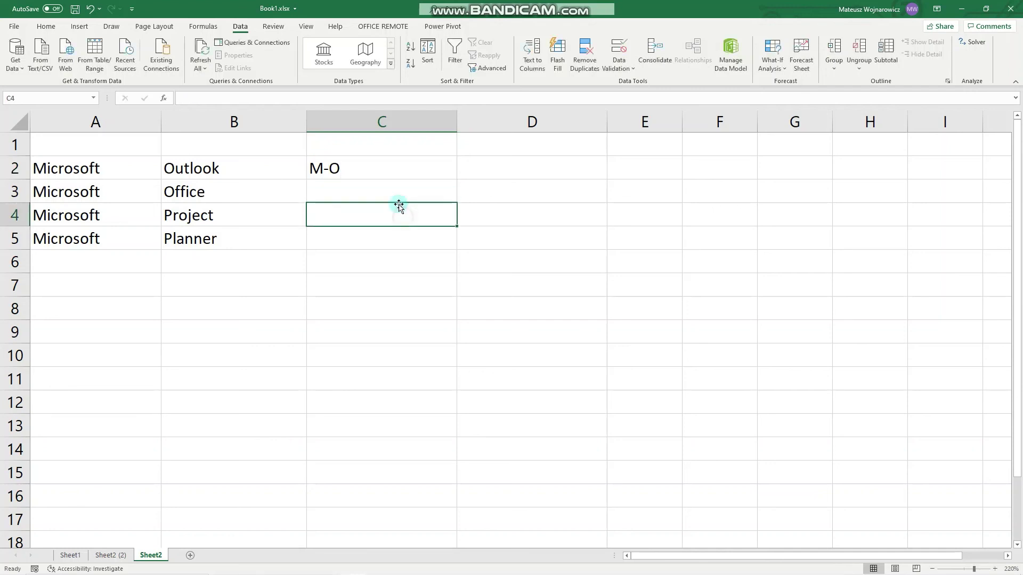
drag(389, 161, 389, 229)
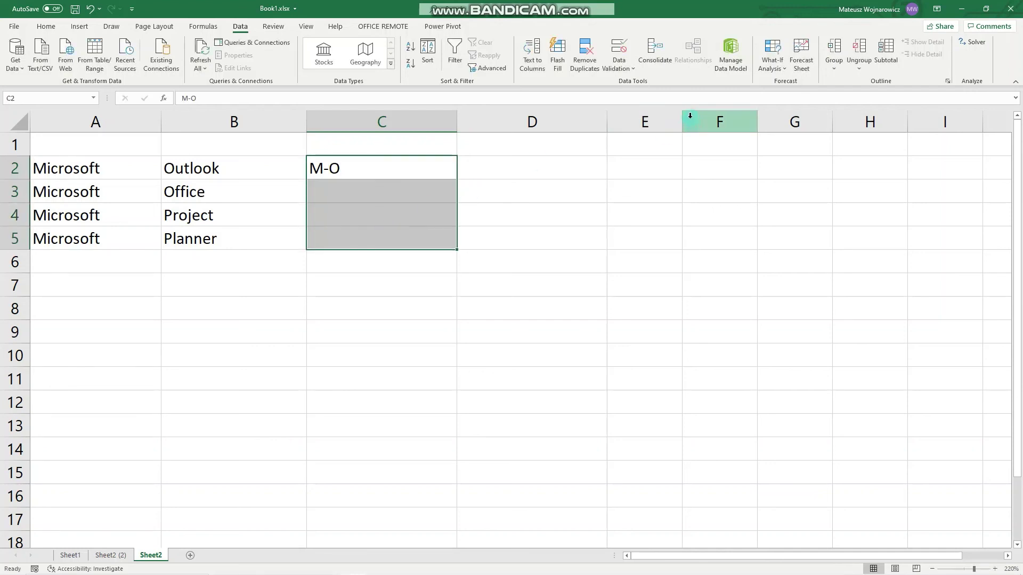
click(562, 62)
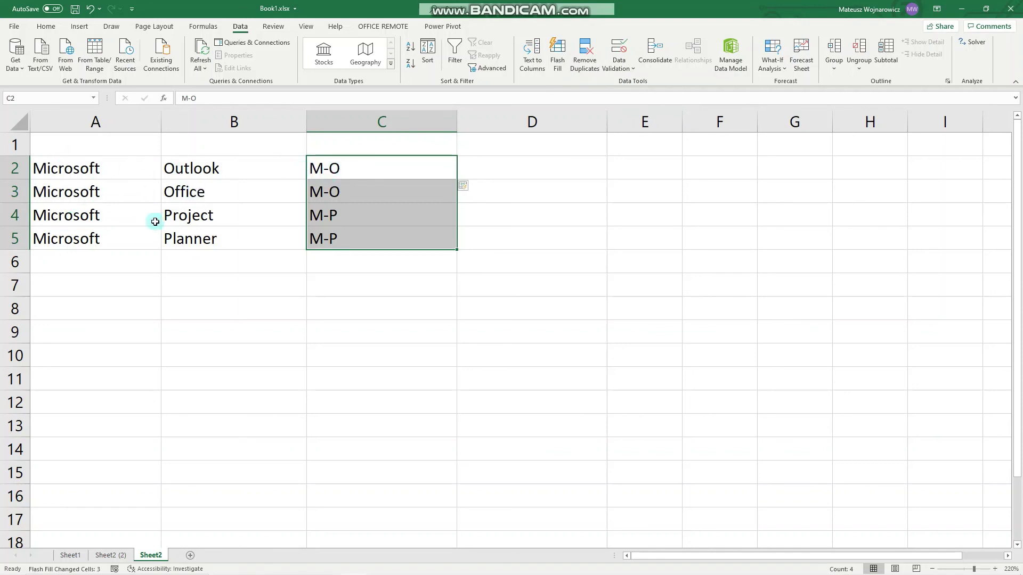
click(390, 264)
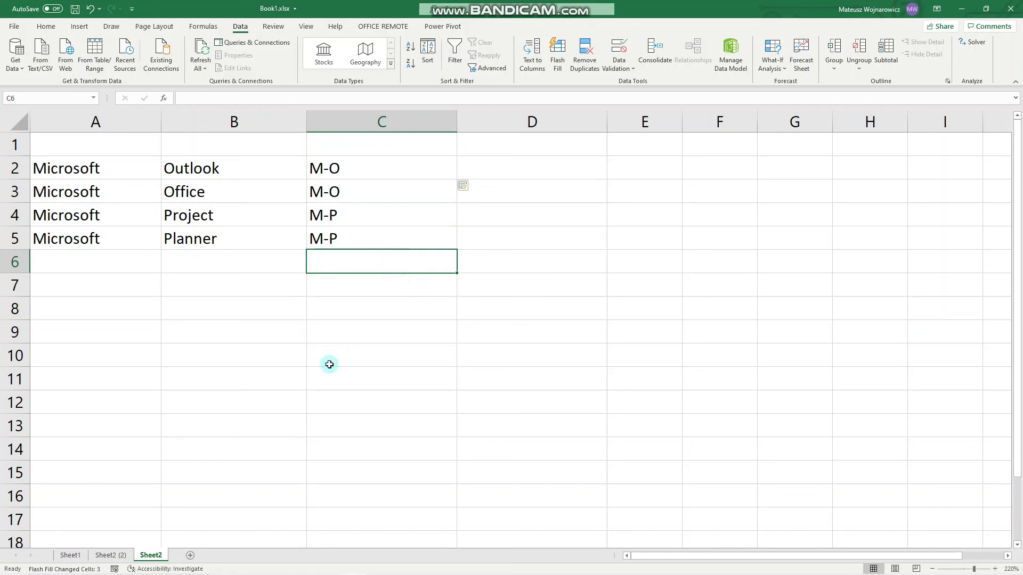